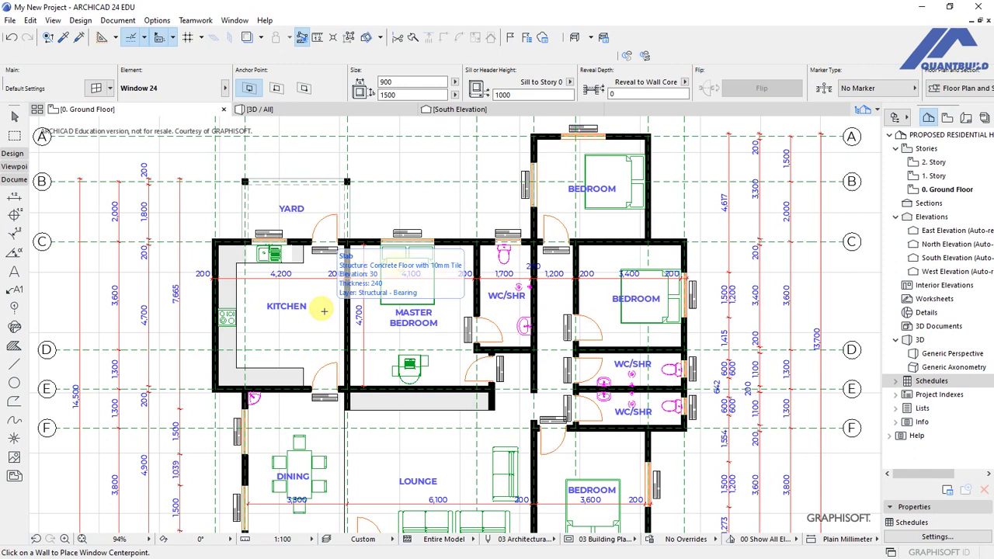
scroll(324, 312, down, 8)
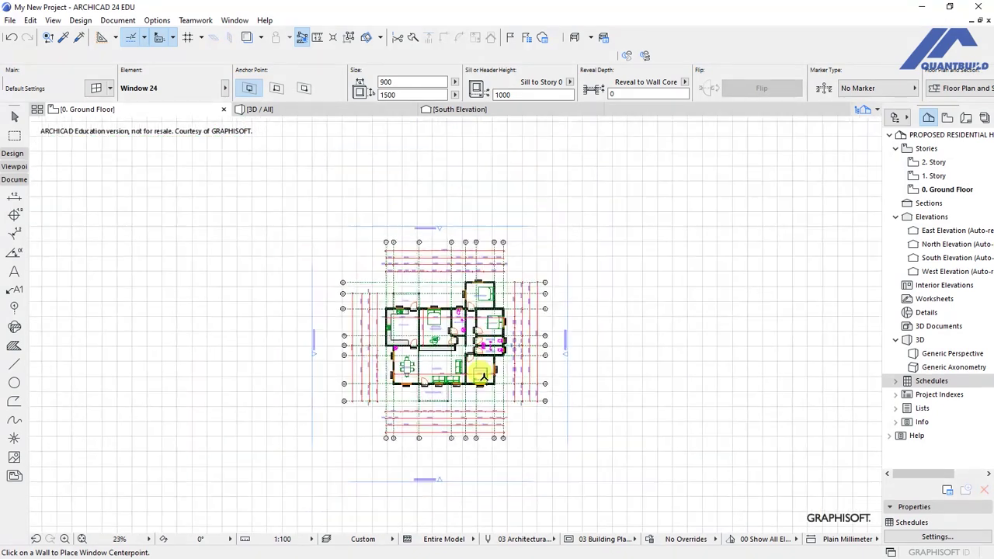
scroll(420, 320, up, 10)
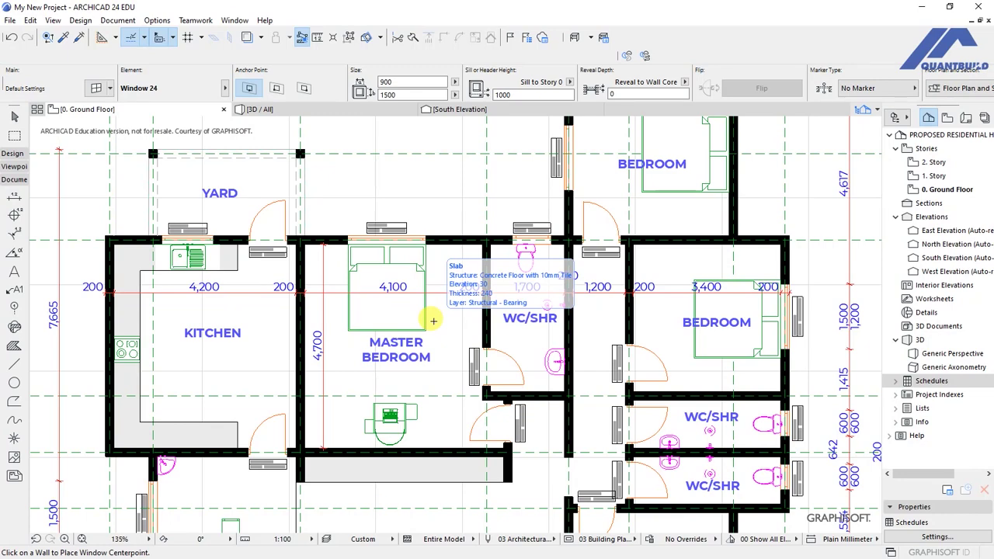
scroll(433, 320, down, 8)
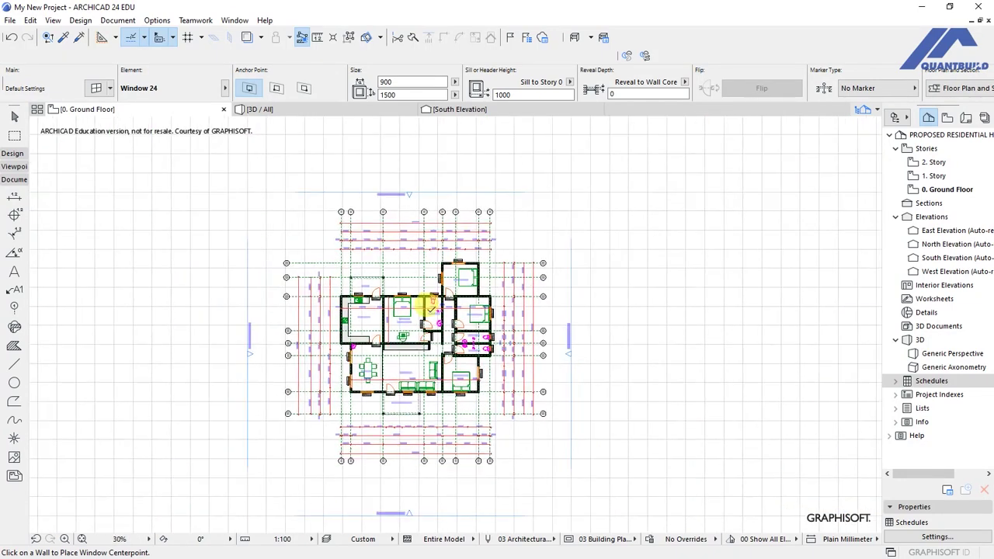
scroll(431, 307, up, 1)
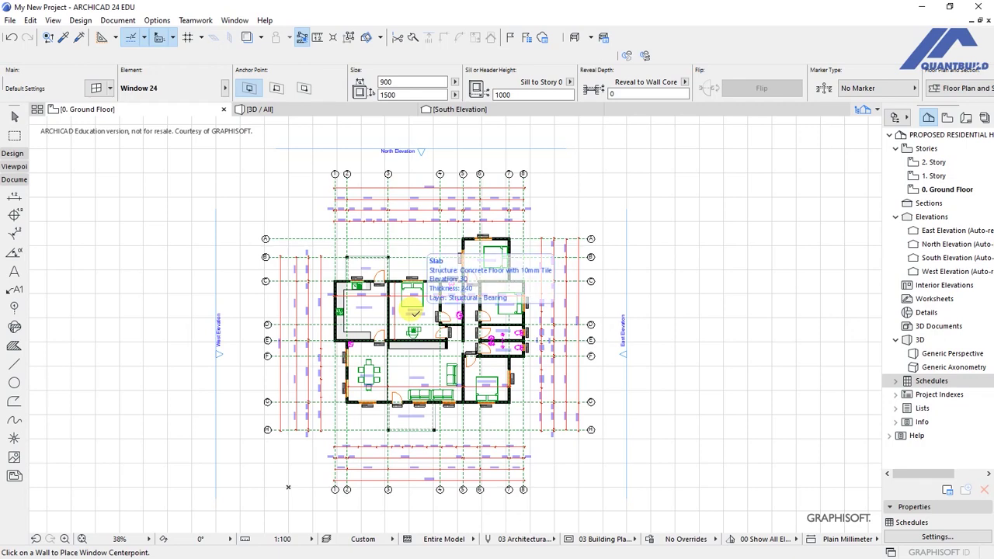
scroll(371, 312, up, 2)
scroll(369, 313, down, 1)
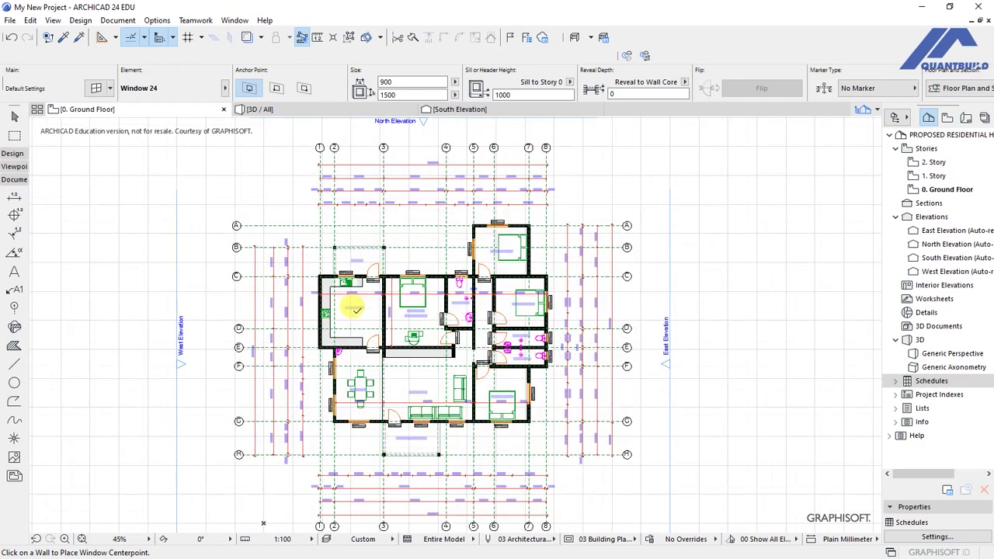
Draw a rectangular line frame around the whole ground floor plan, enclosing all dimension chains and grid bubbles.
click(14, 363)
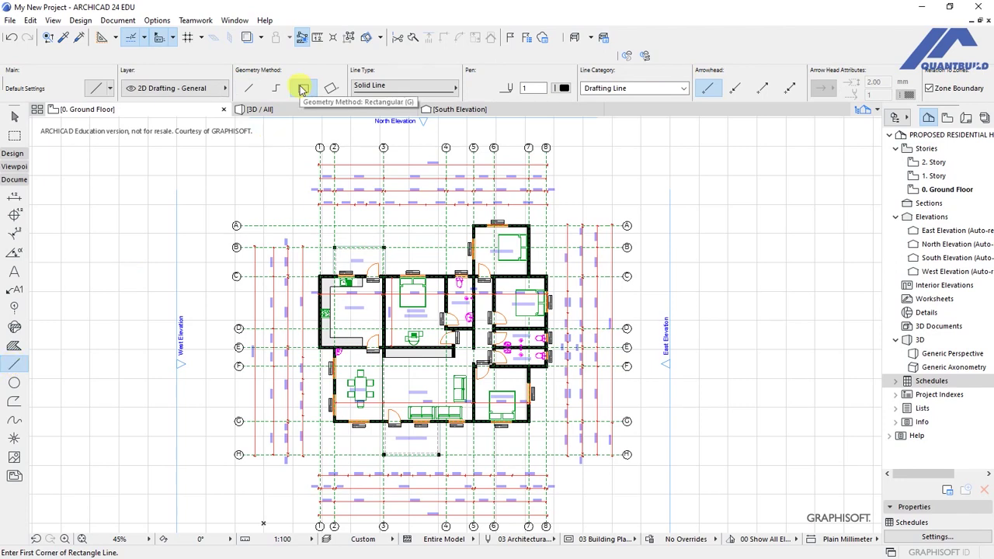
scroll(505, 223, down, 1)
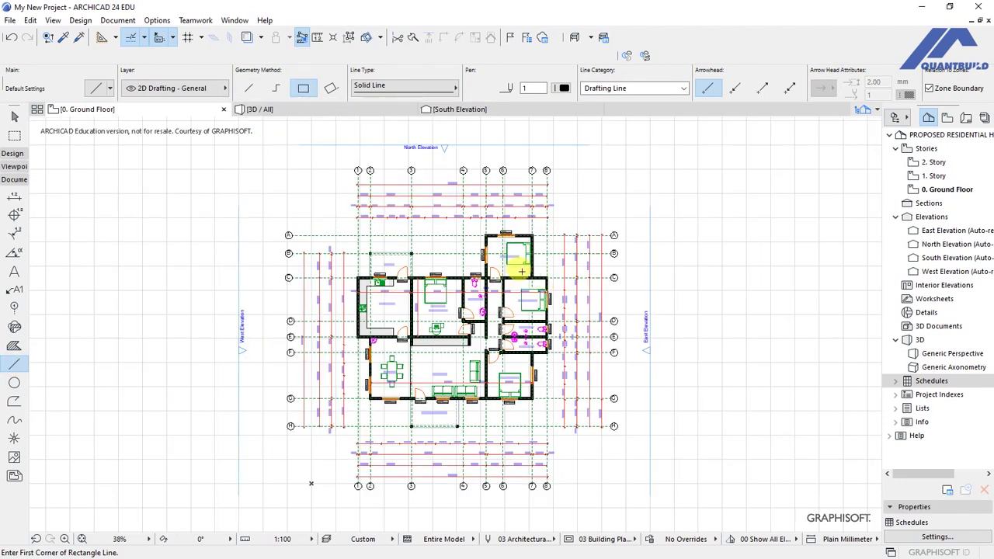
click(274, 156)
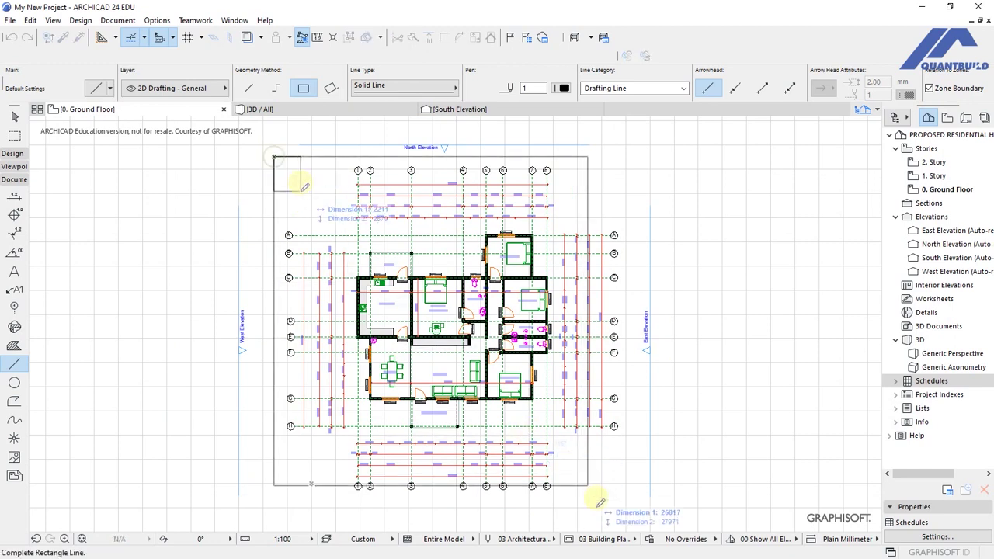
click(637, 506)
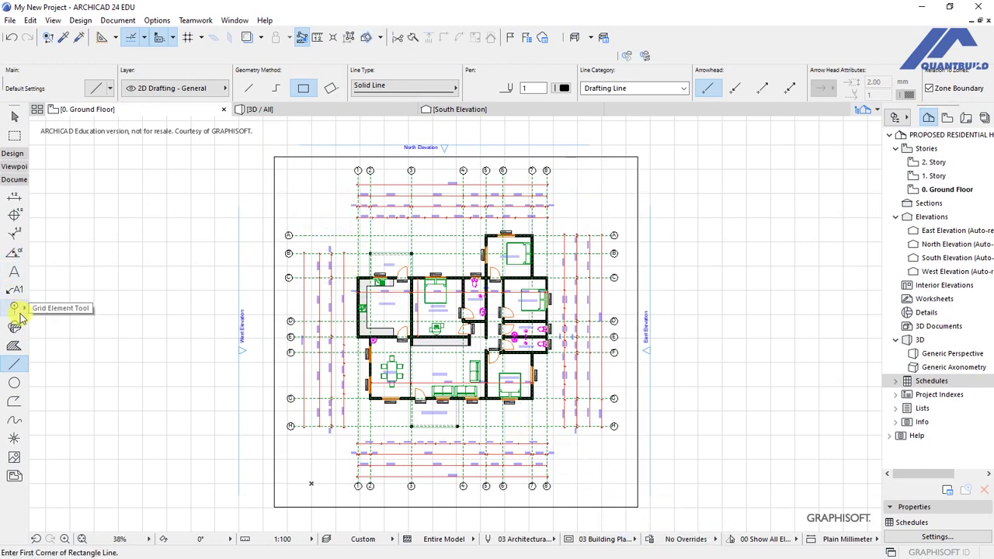
Place the text "FLOOR PLAN" inside the frame near its lower-right corner, beyond grid bubble 8.
click(13, 274)
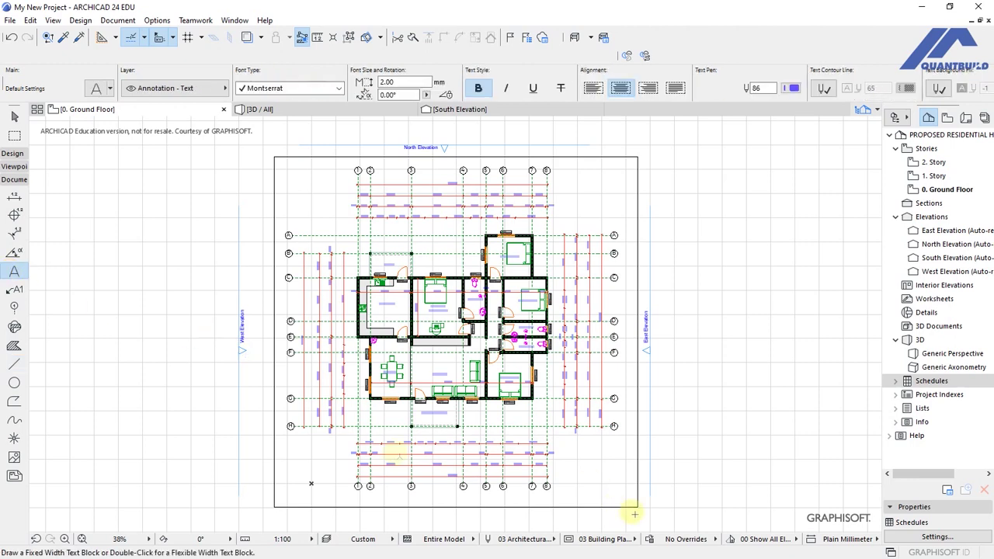
scroll(635, 513, up, 4)
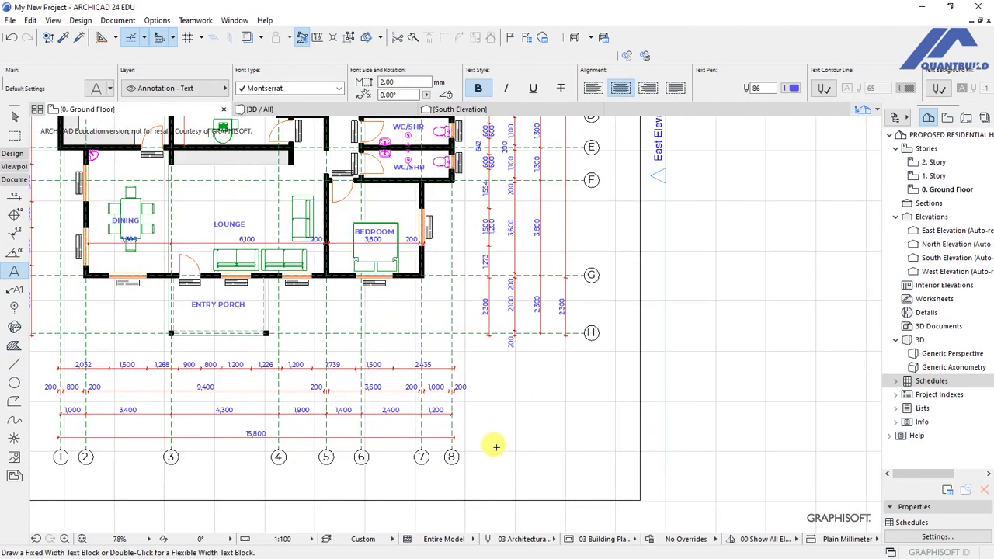
click(496, 447)
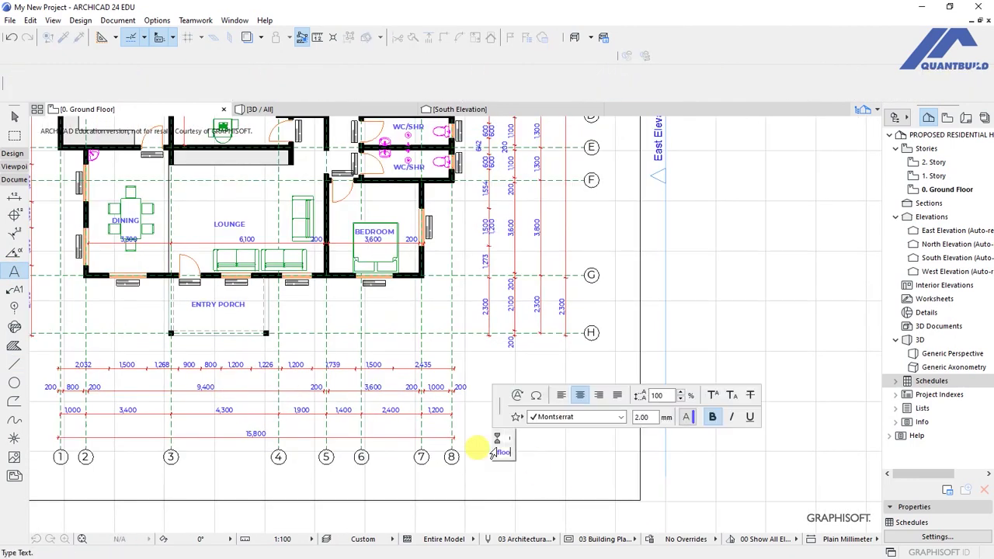
text(F)
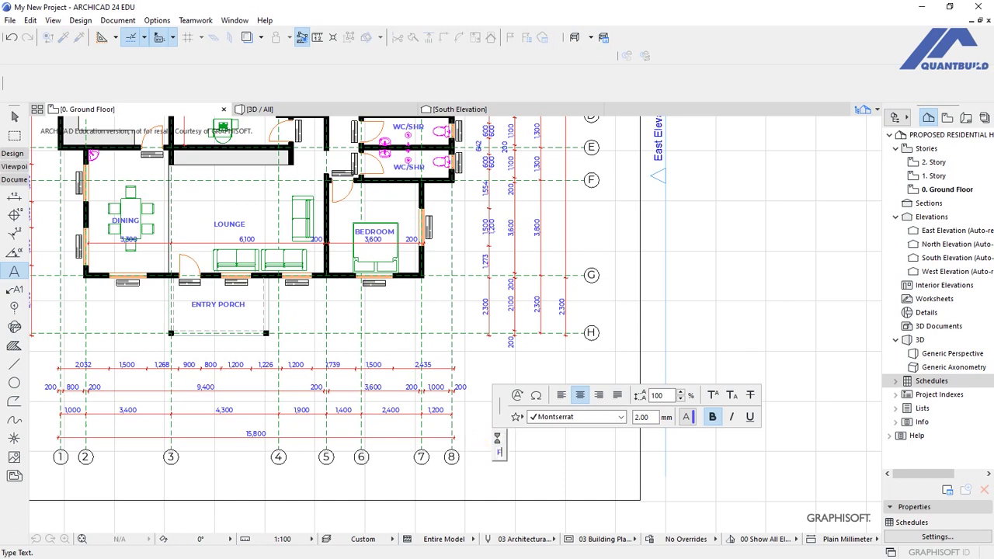
text(LOOR PLAN)
click(604, 455)
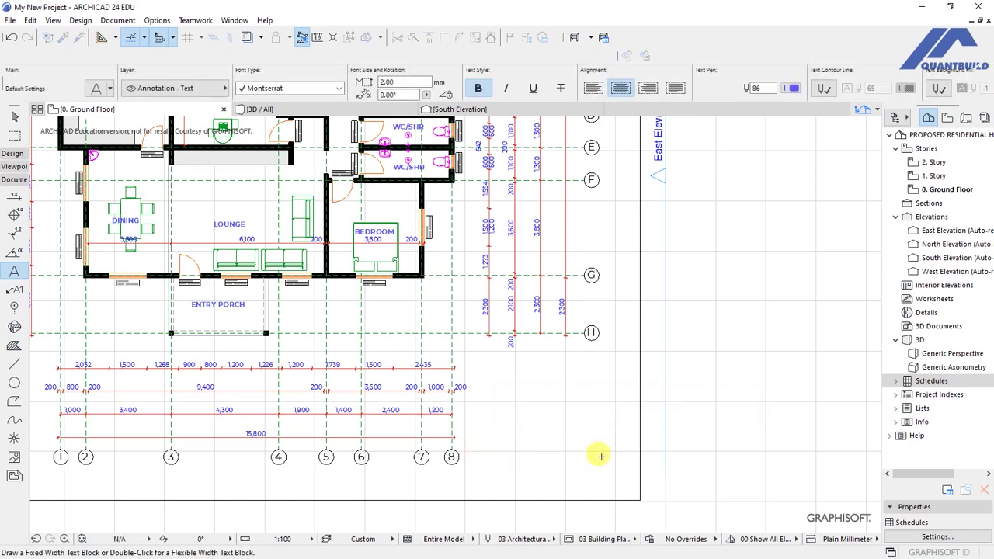
Set the font size of the FLOOR PLAN title to 6 mm.
shift+click(560, 457)
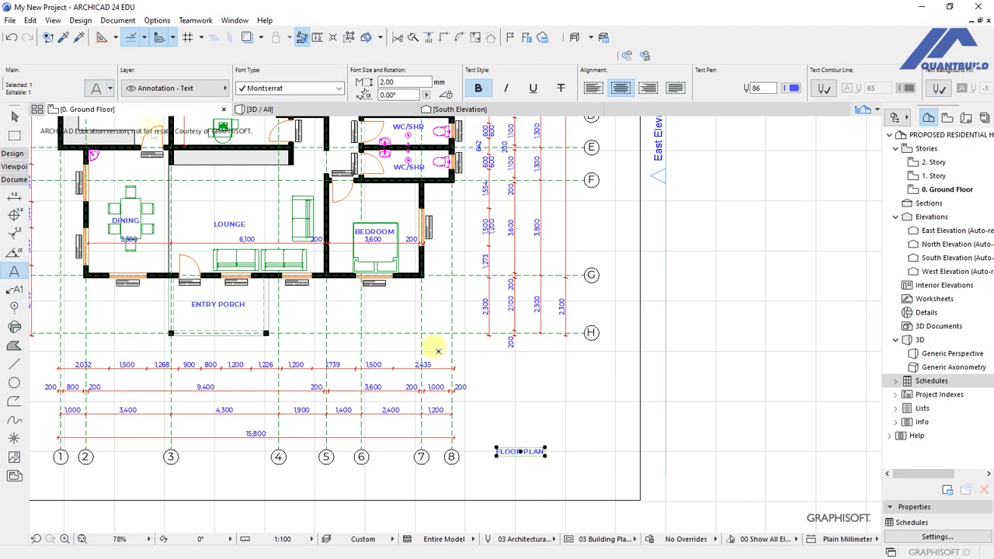
key(ctrl+t)
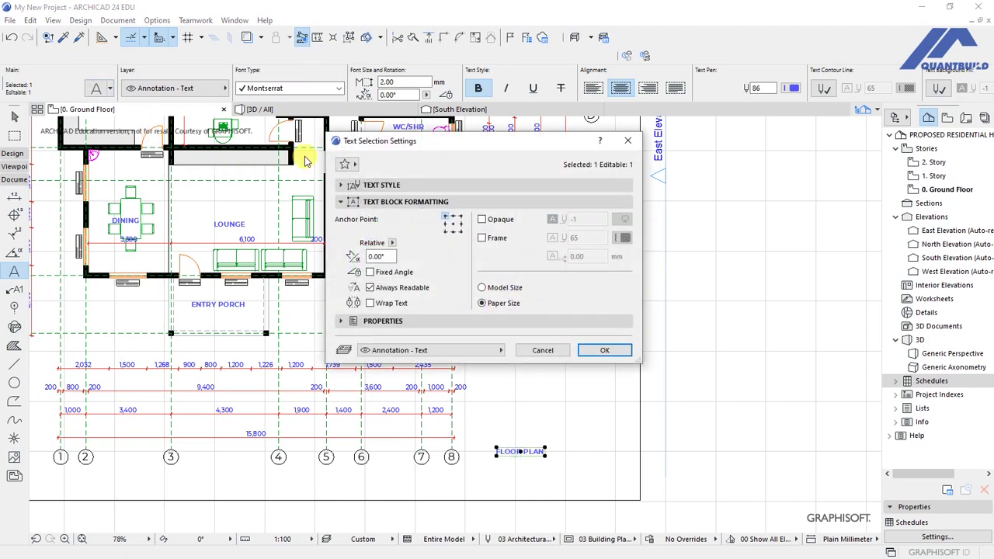
click(381, 185)
click(388, 252)
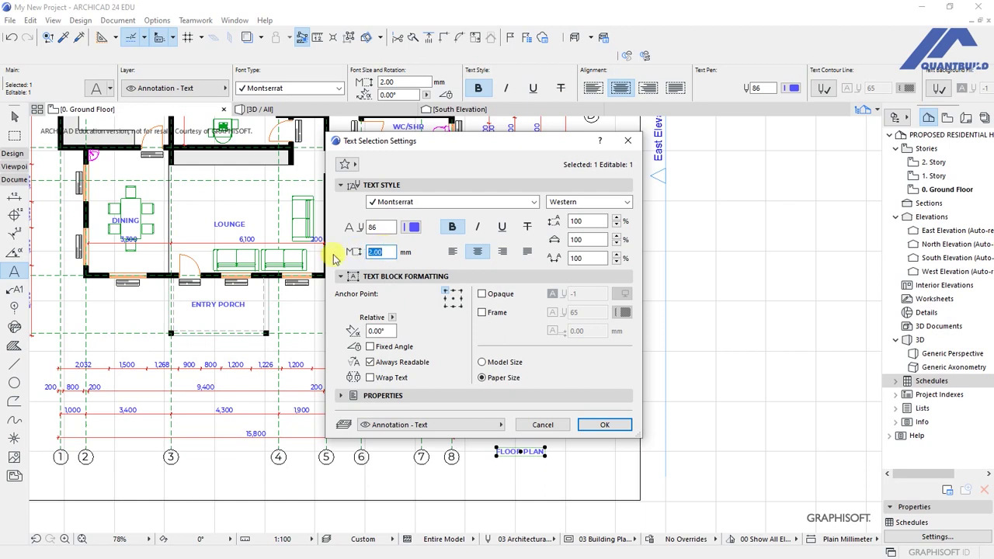
text(6)
click(604, 425)
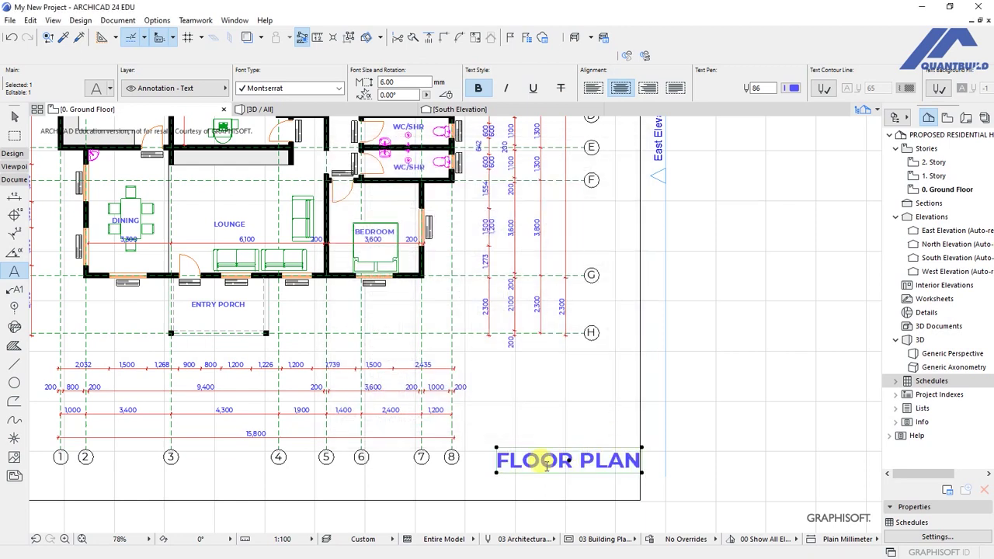
Move the FLOOR PLAN title down and left so it sits fully inside the frame's lower-right corner.
click(552, 463)
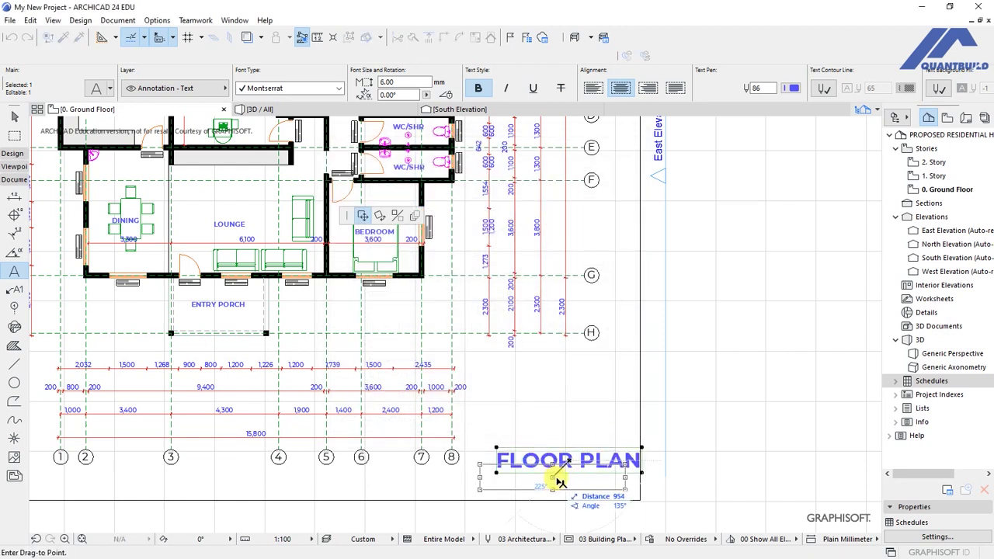
click(542, 484)
scroll(648, 471, down, 5)
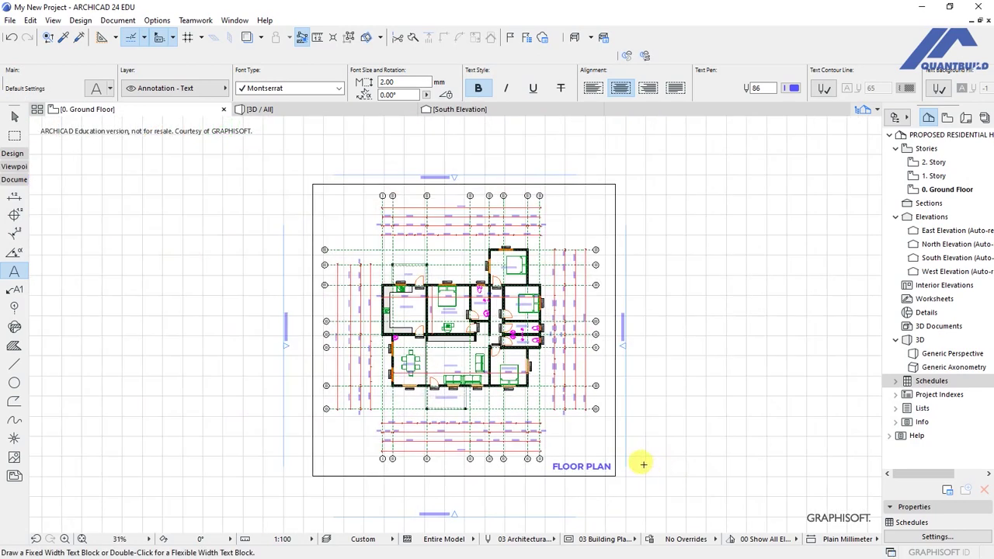
scroll(483, 330, up, 1)
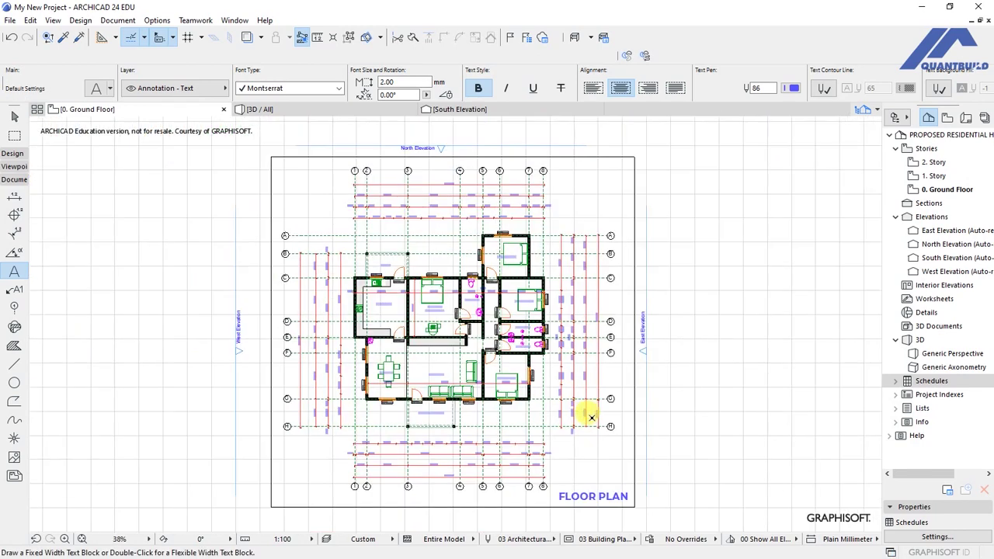
scroll(609, 503, up, 2)
scroll(610, 503, up, 2)
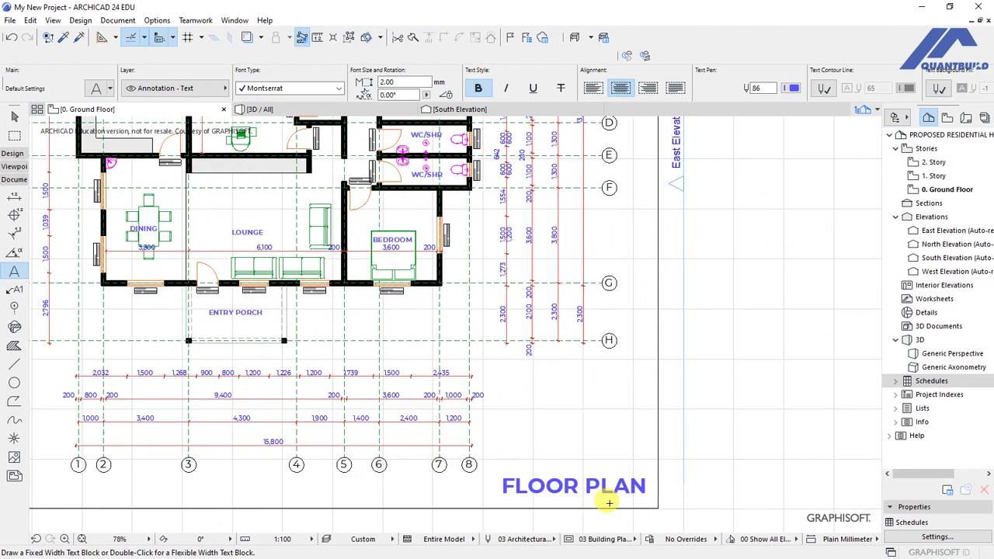
Draw a single-floor rectangular marquee of about 30,120 by 29,036 mm just outside the frame around the floor plan.
scroll(598, 462, down, 3)
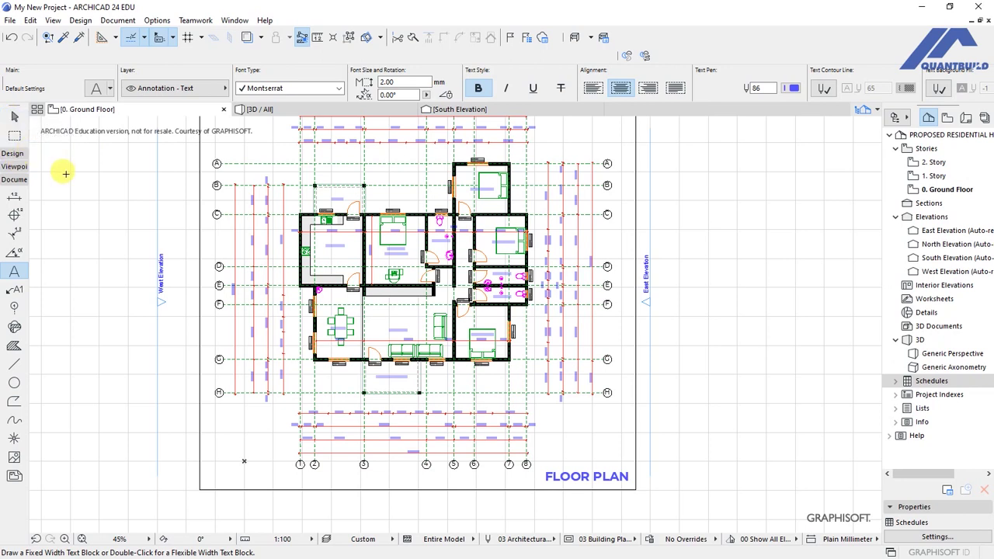
click(14, 140)
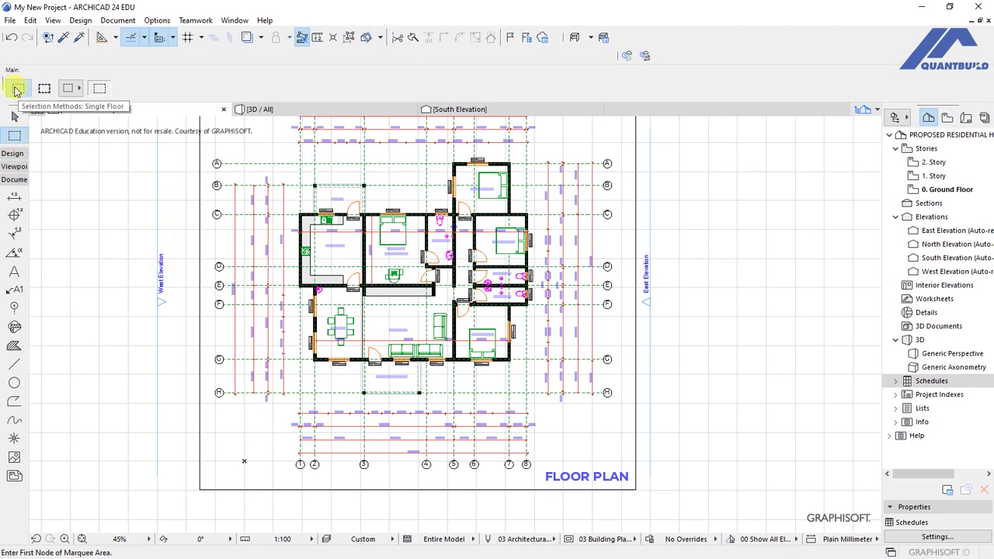
click(17, 89)
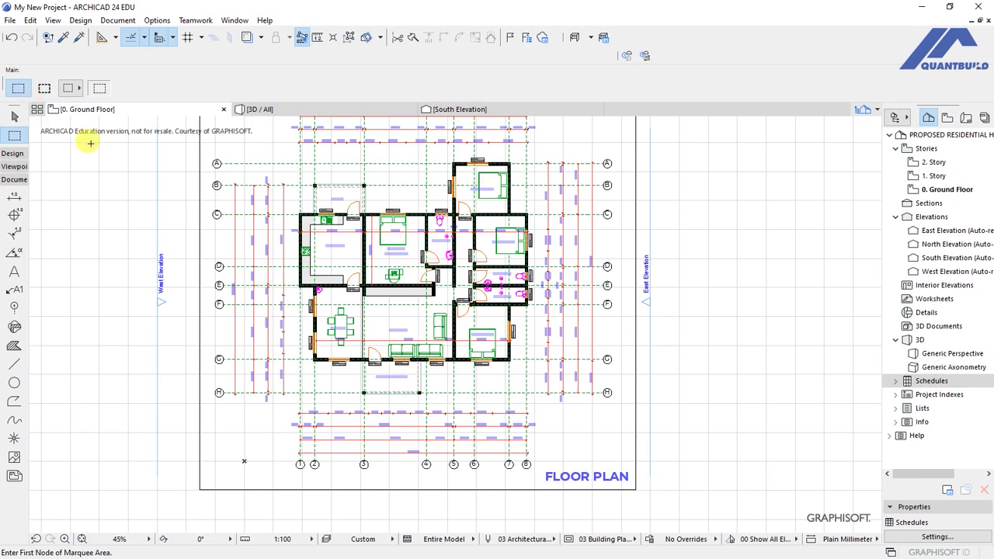
scroll(354, 264, down, 3)
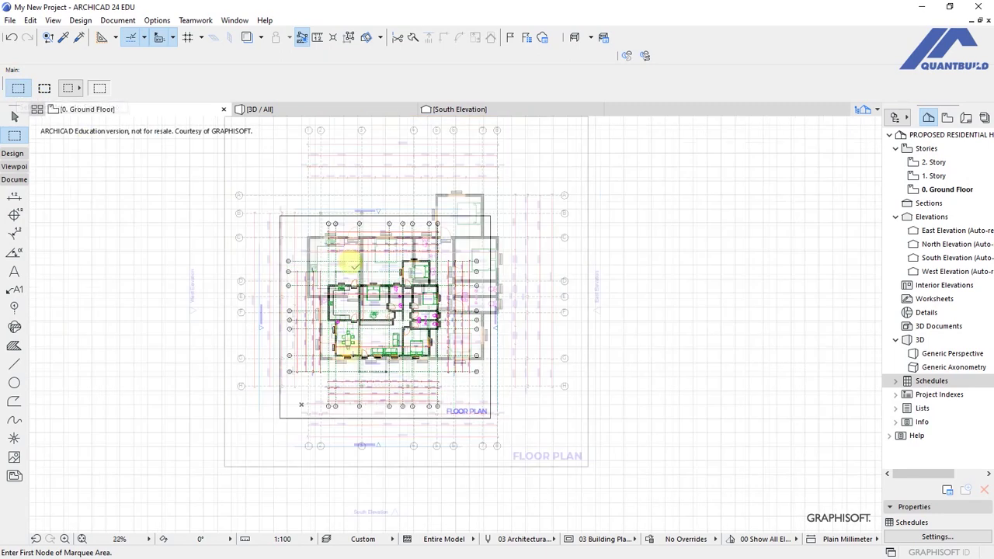
scroll(275, 203, up, 10)
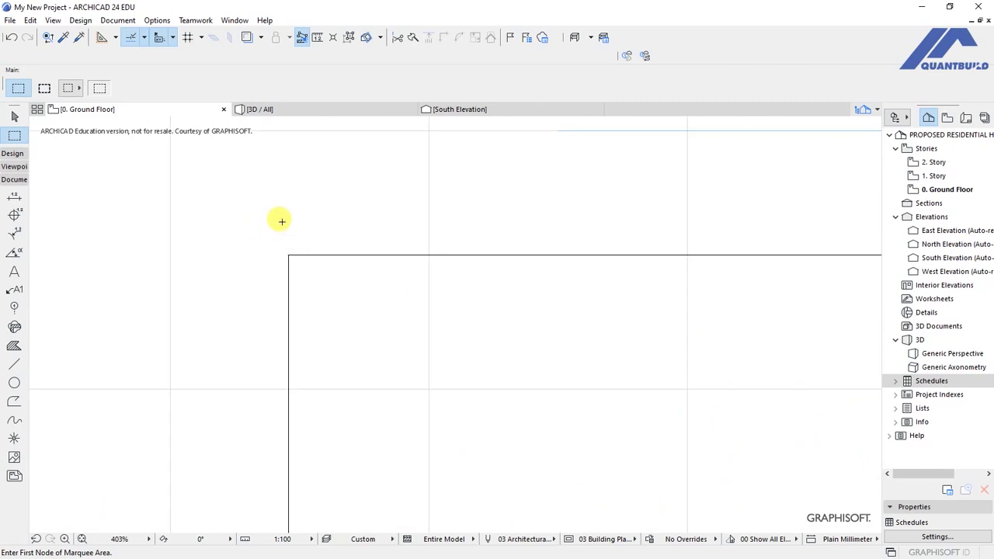
scroll(282, 249, up, 3)
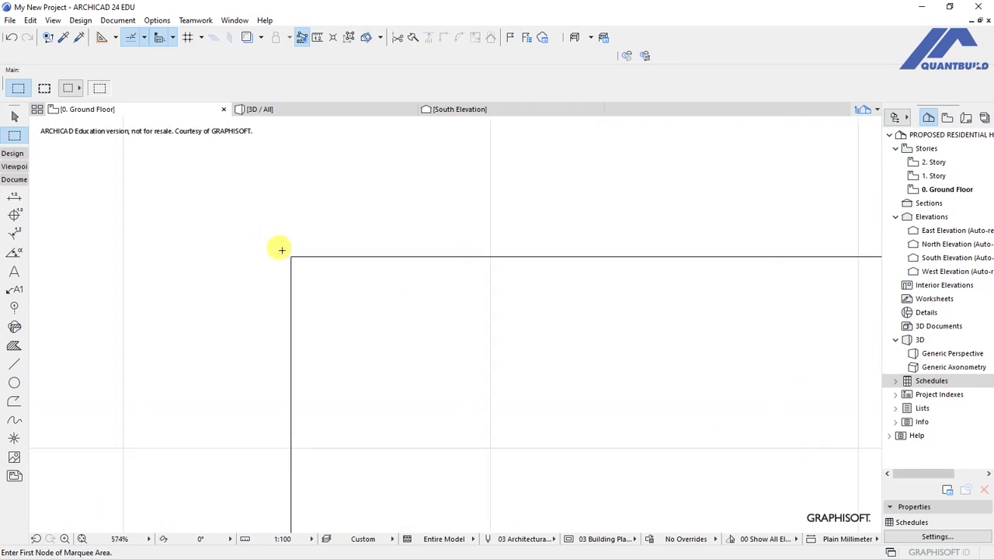
click(285, 252)
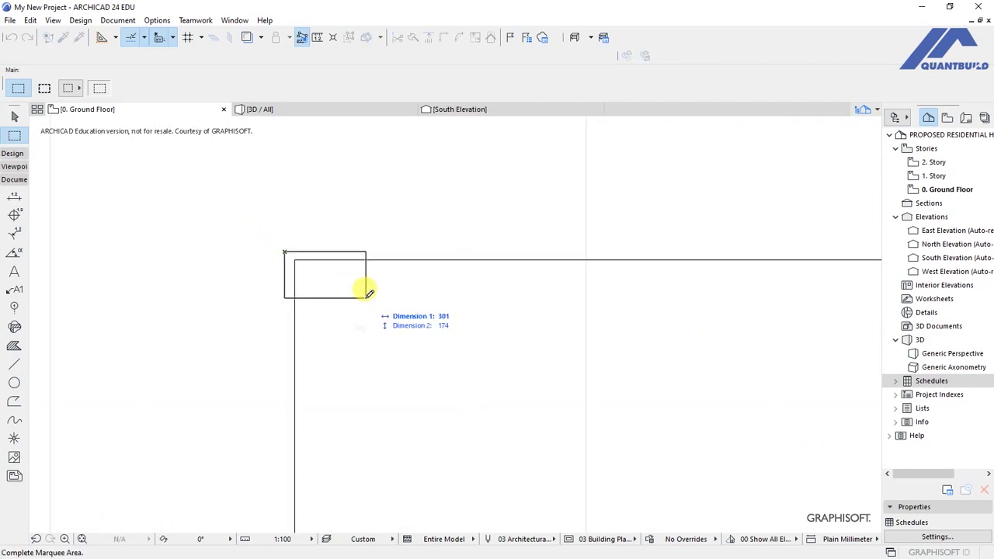
scroll(276, 207, down, 4)
scroll(278, 208, down, 5)
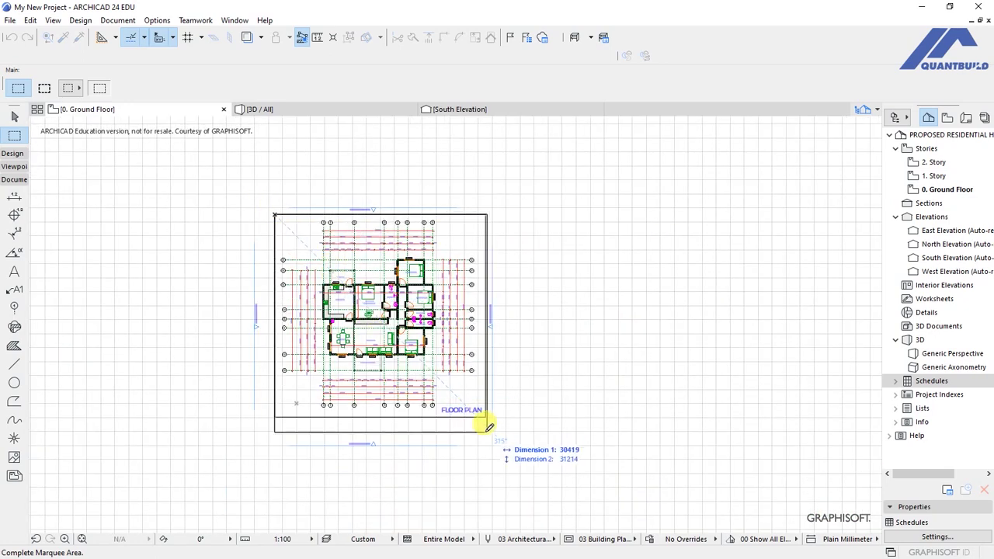
scroll(490, 418, up, 5)
scroll(482, 411, up, 5)
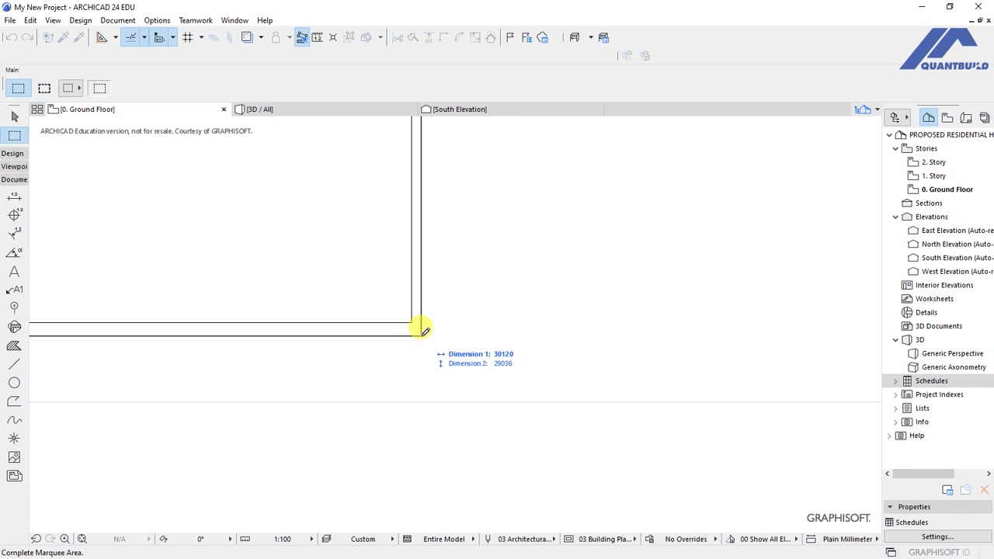
click(423, 332)
scroll(629, 478, up, 5)
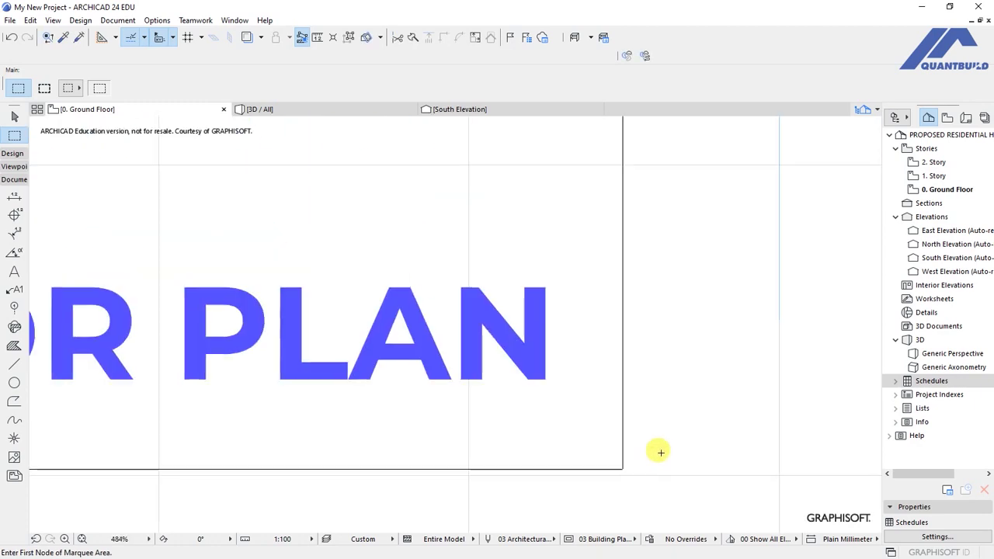
scroll(660, 454, down, 6)
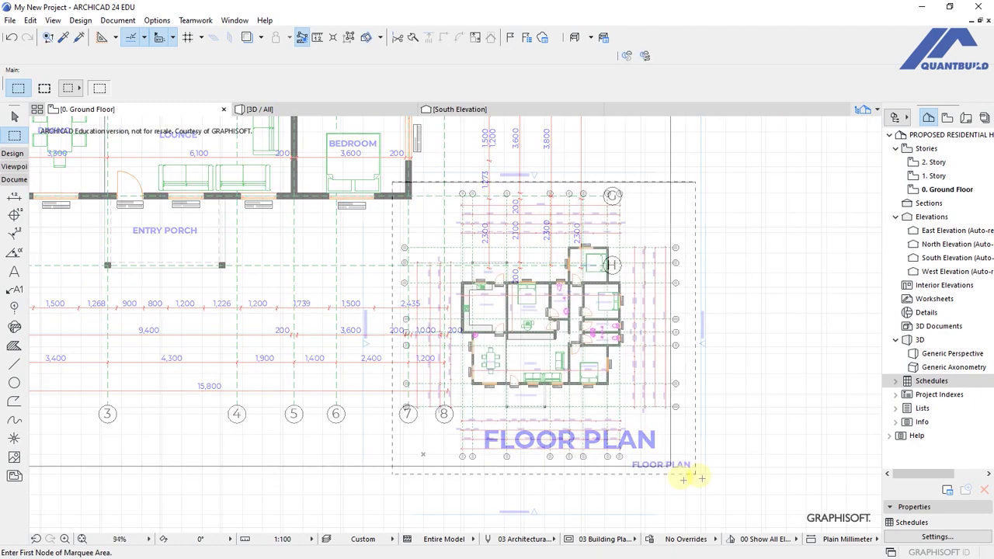
scroll(683, 479, up, 4)
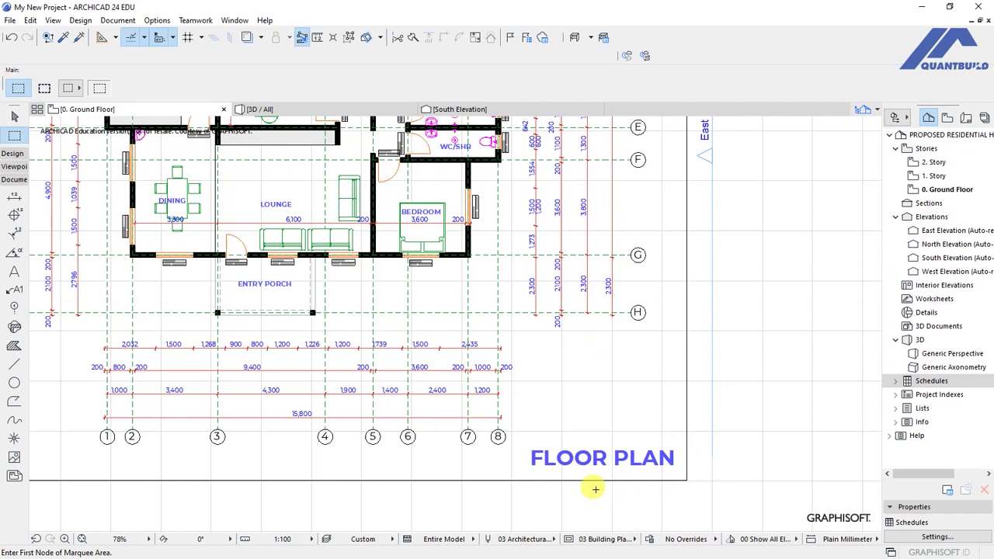
scroll(595, 489, up, 1)
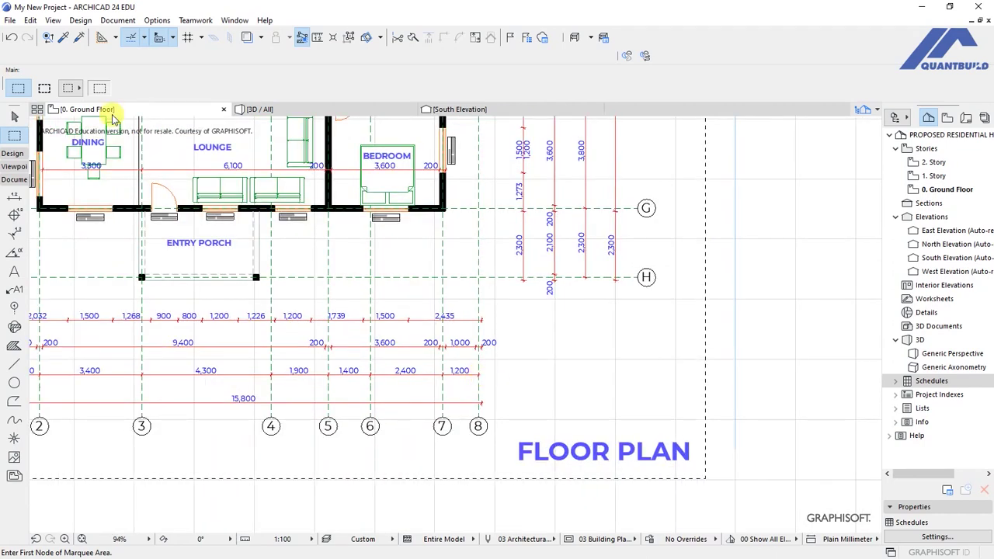
Start saving the floor plan as a separate file and choose the Desktop as its destination folder.
click(10, 19)
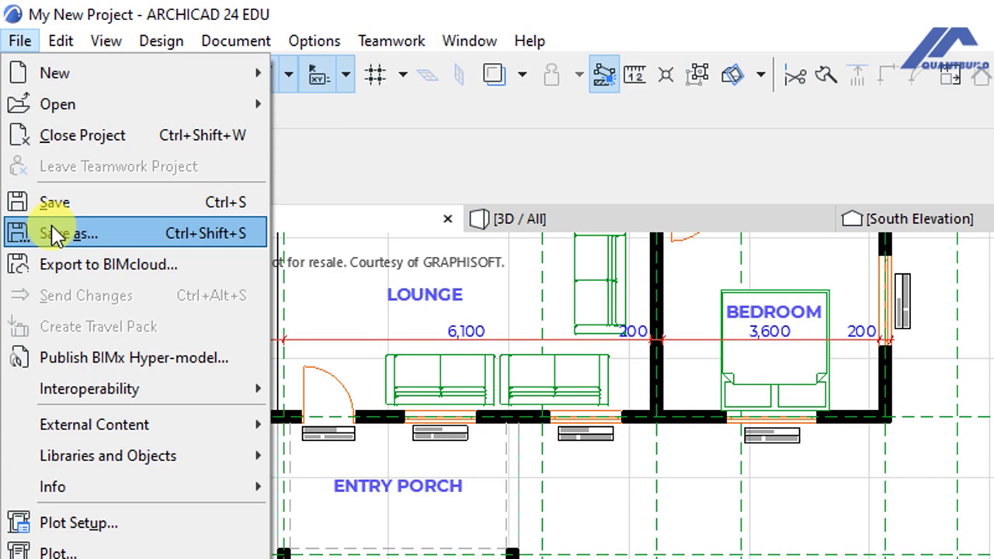
click(51, 225)
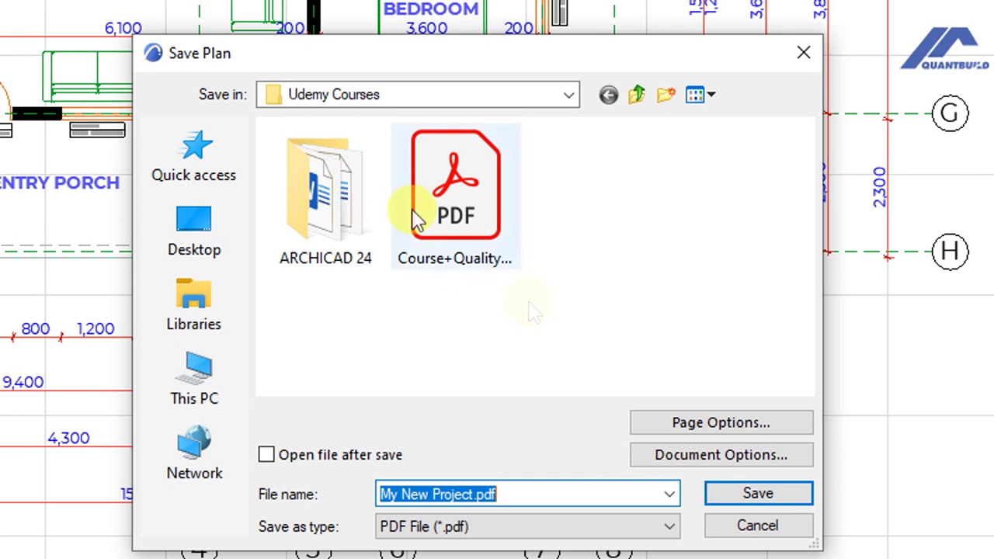
click(570, 102)
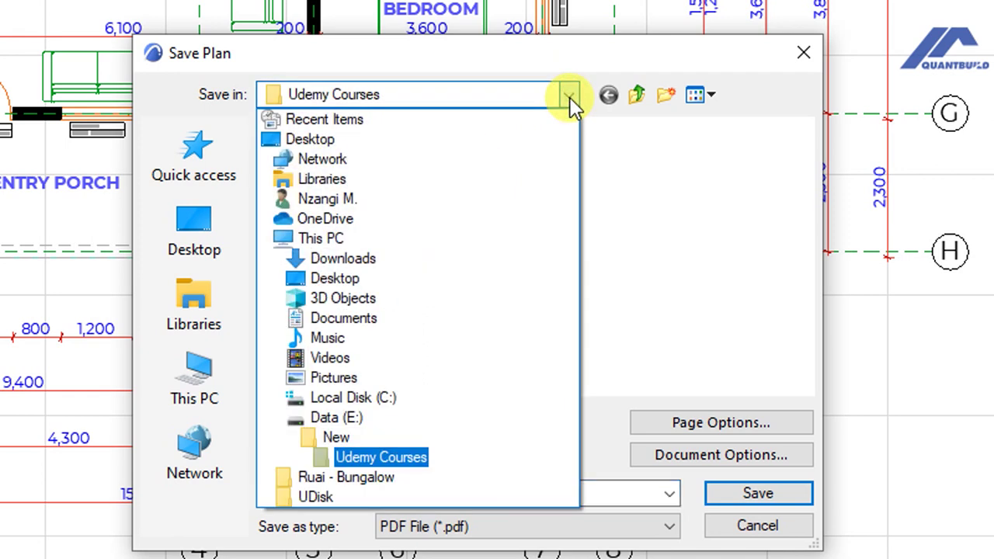
click(323, 147)
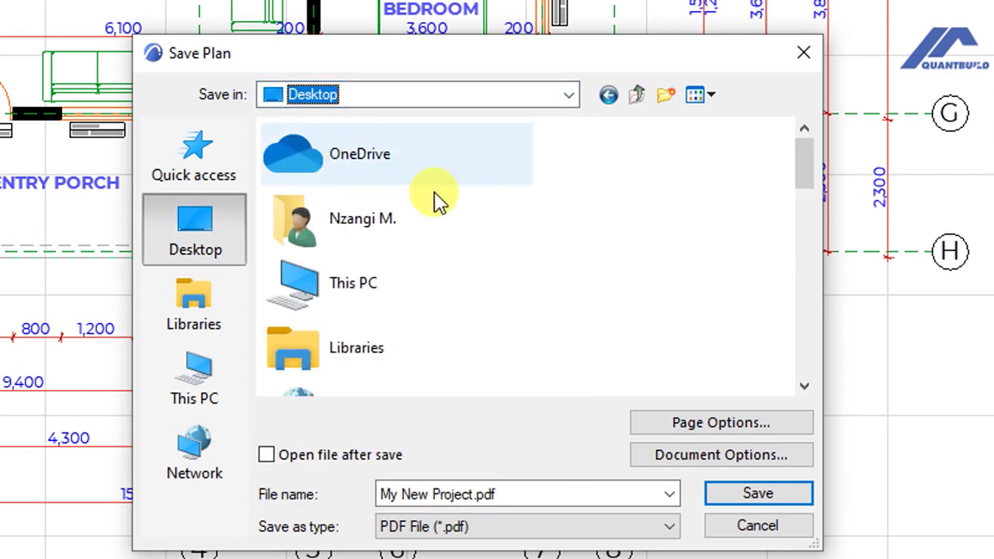
mouse_move(801, 186)
mouse_down()
mouse_move(807, 321)
mouse_move(804, 175)
mouse_up()
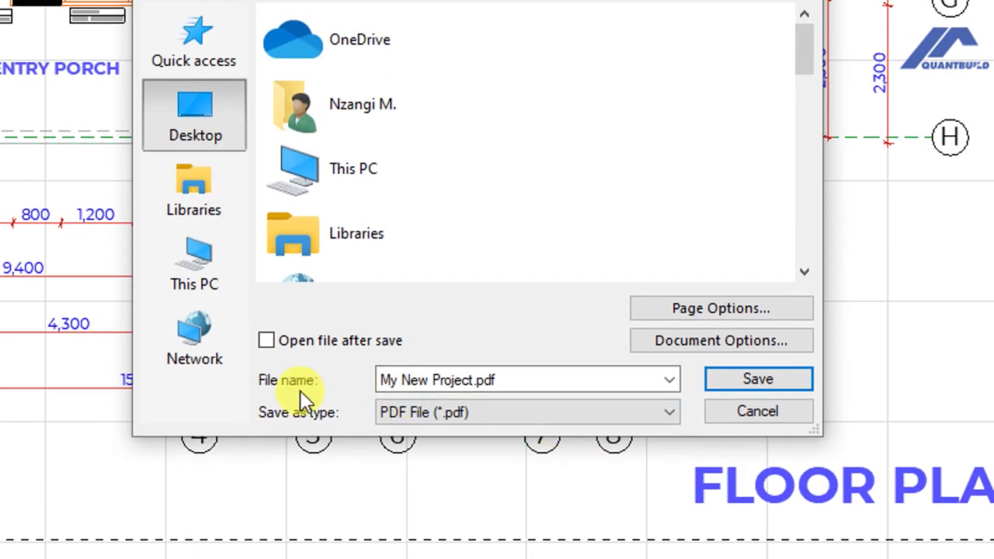
Name the file "Udemy - Floor Plan", keep PDF File (*.pdf) as its format and set it to open after saving.
double_click(489, 381)
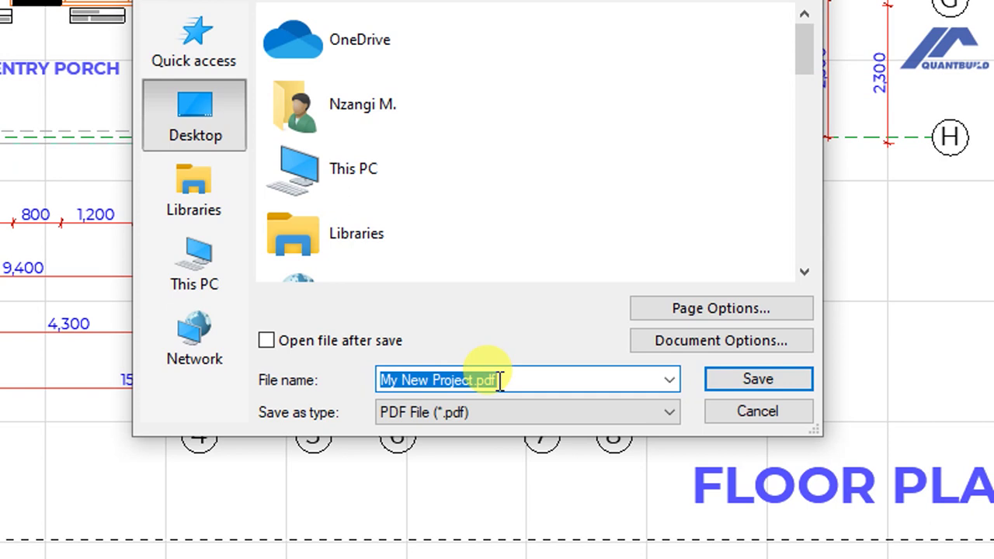
text(uDEMY)
key(BackSpace)
key(BackSpace)
key(BackSpace)
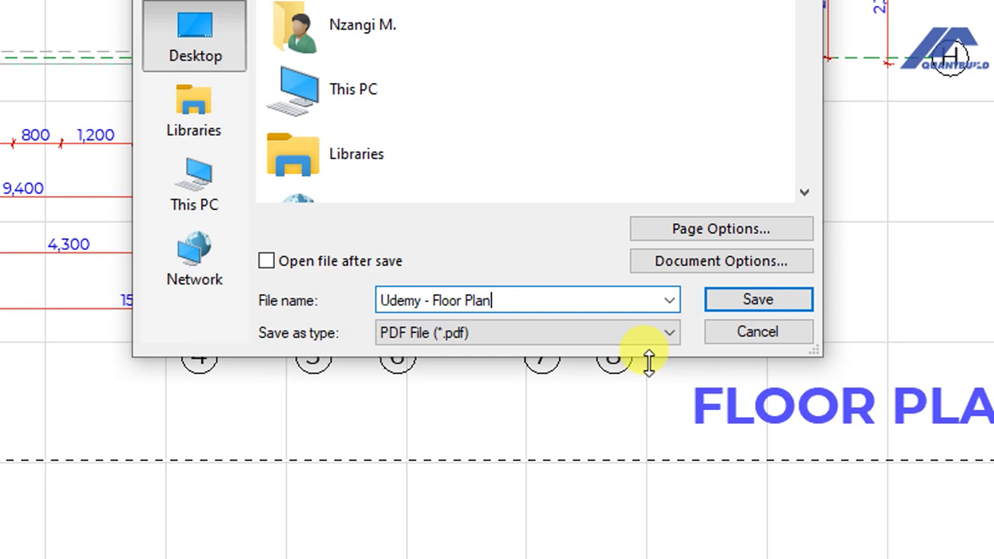
click(668, 413)
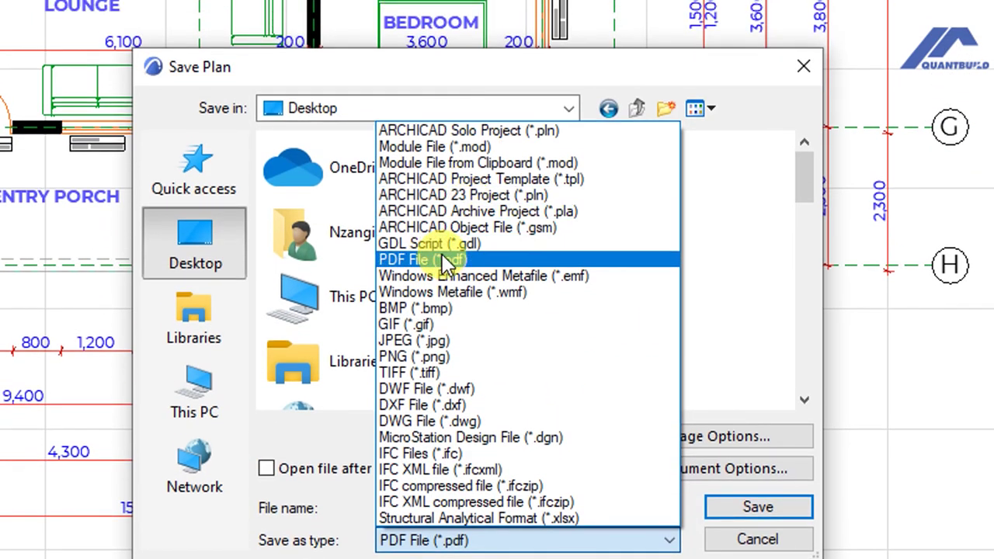
click(435, 260)
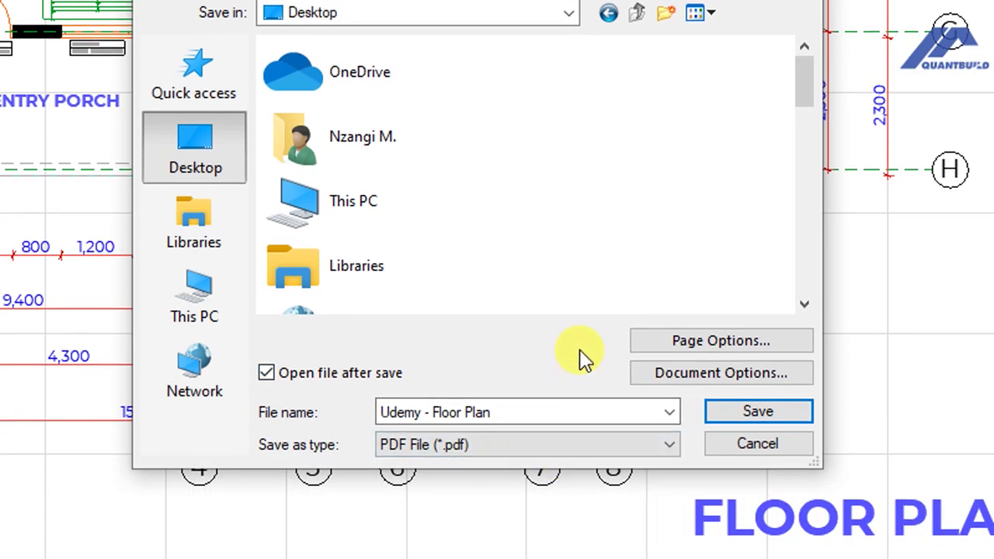
Set the PDF page to A4 (ISO) - Metric, 297 by 210 mm, in landscape with 8 mm margins on all sides.
click(668, 340)
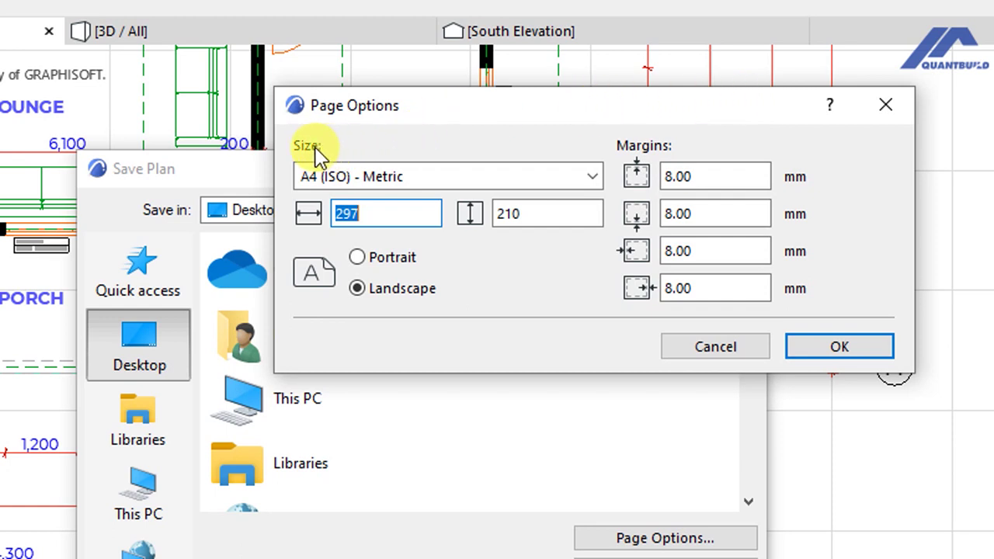
click(594, 184)
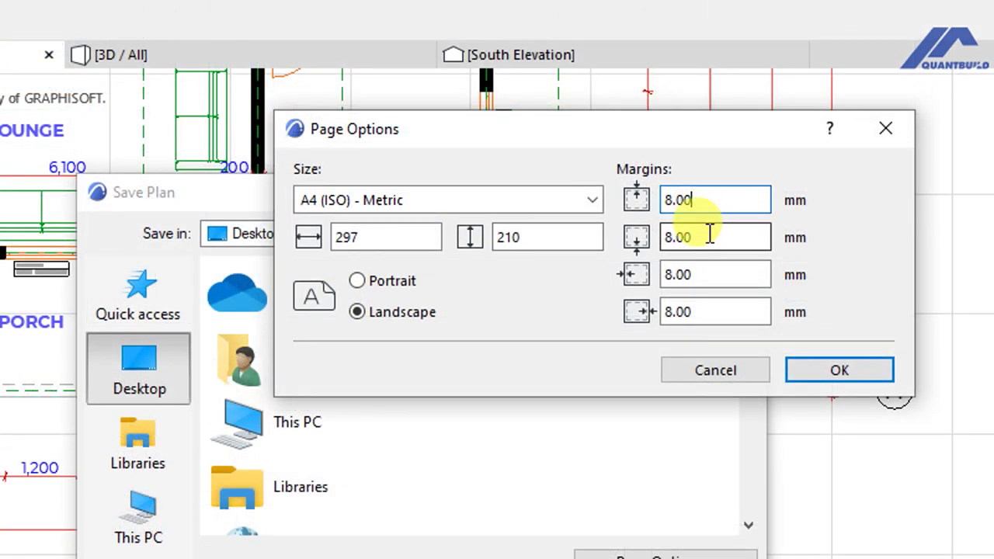
click(707, 233)
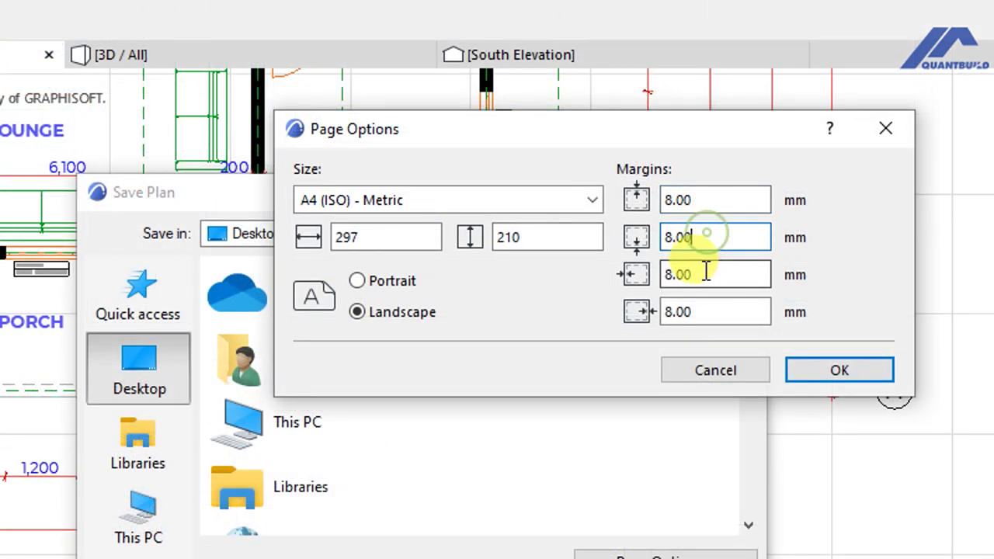
click(704, 274)
click(702, 311)
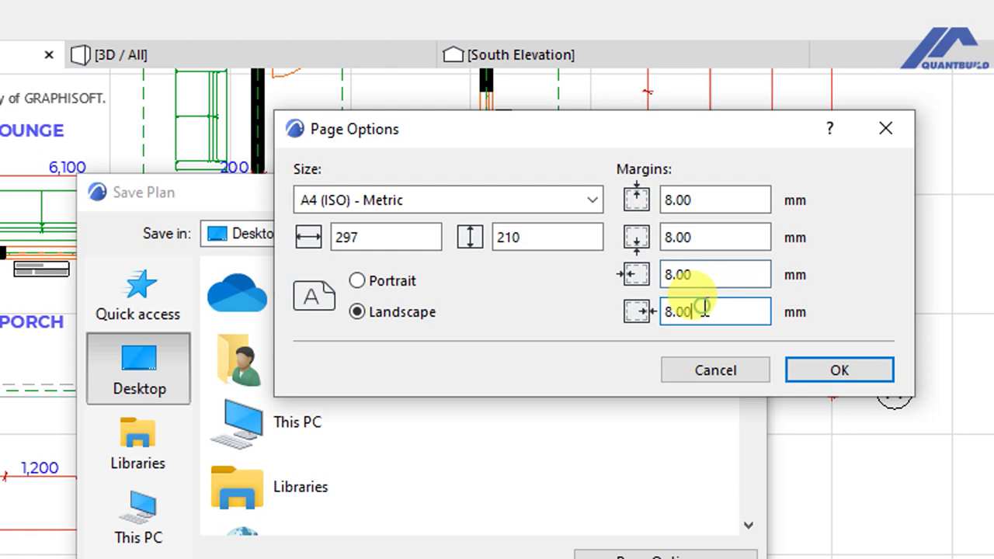
click(698, 201)
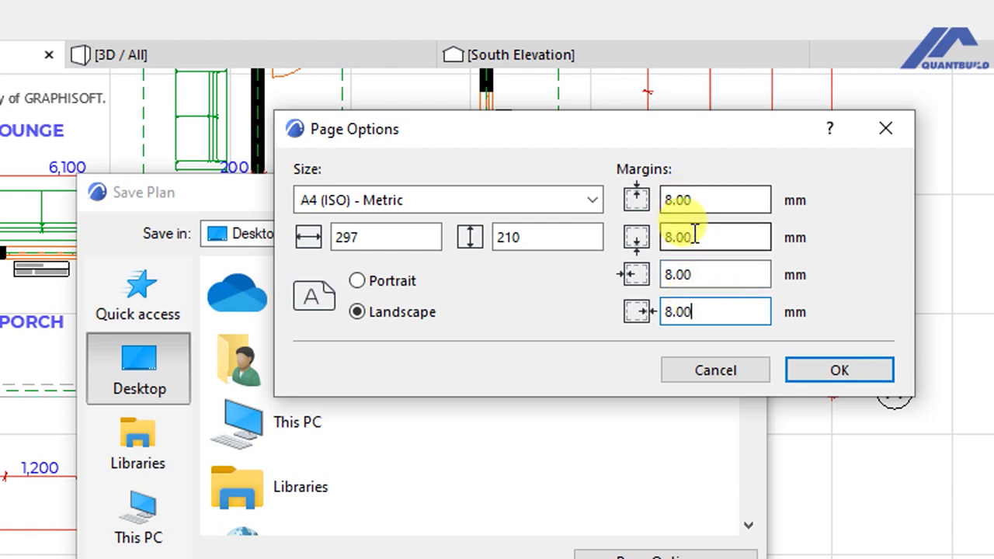
click(381, 237)
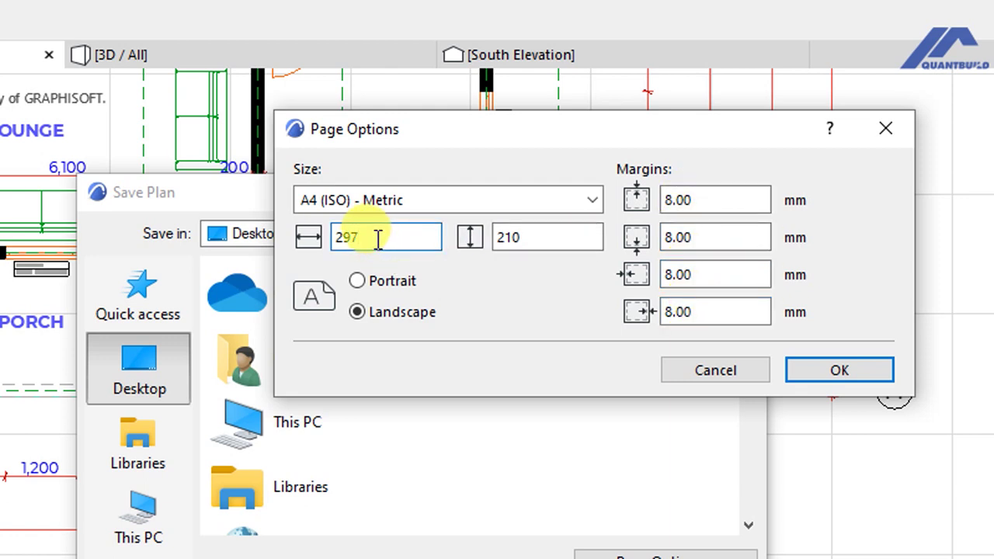
click(506, 237)
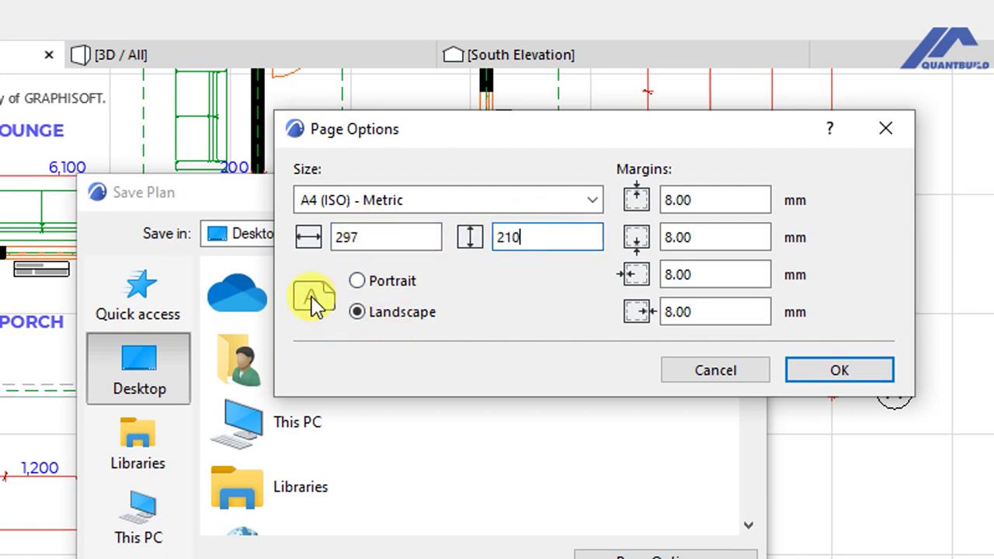
click(355, 314)
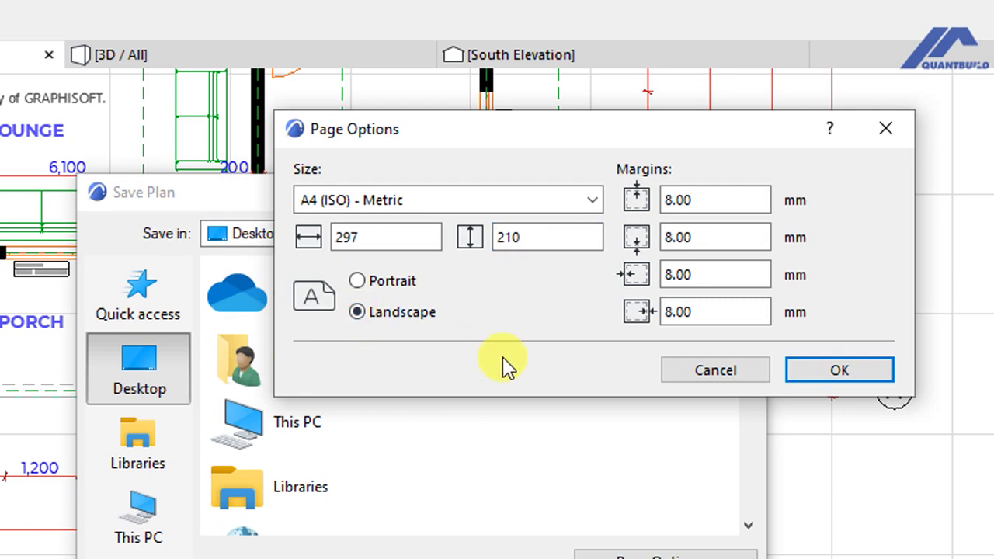
click(821, 379)
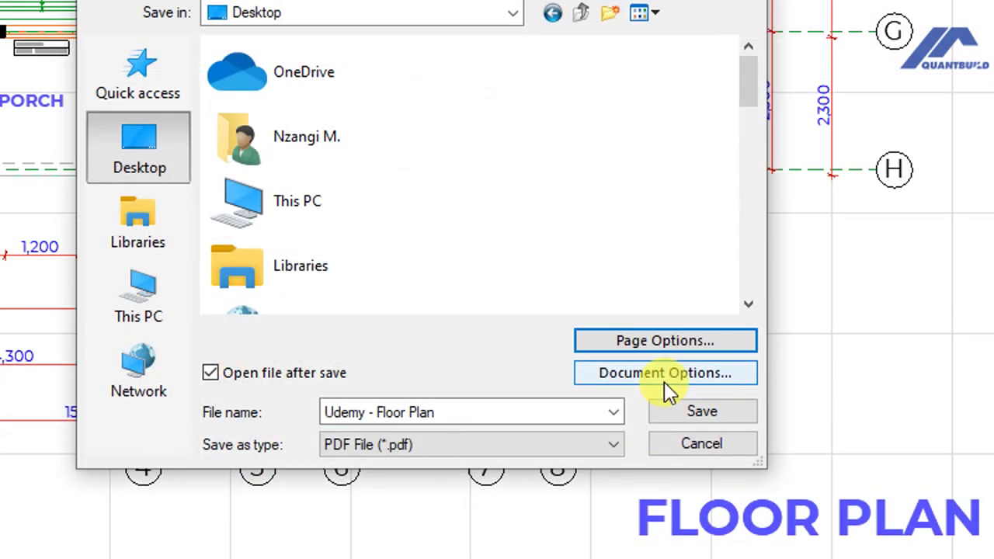
Configure the PDF document options to print the entire drawing, fit to page, in color.
click(664, 372)
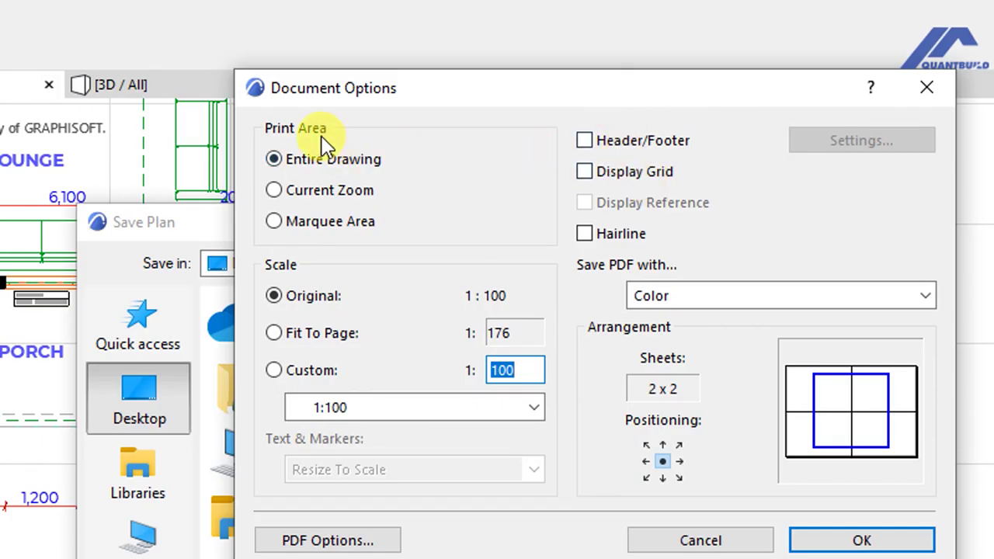
click(273, 159)
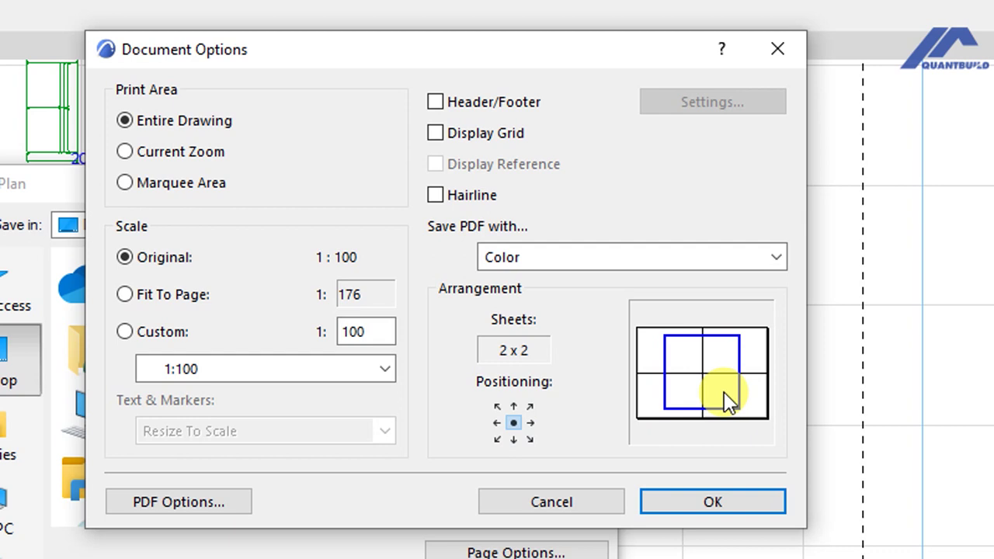
click(125, 294)
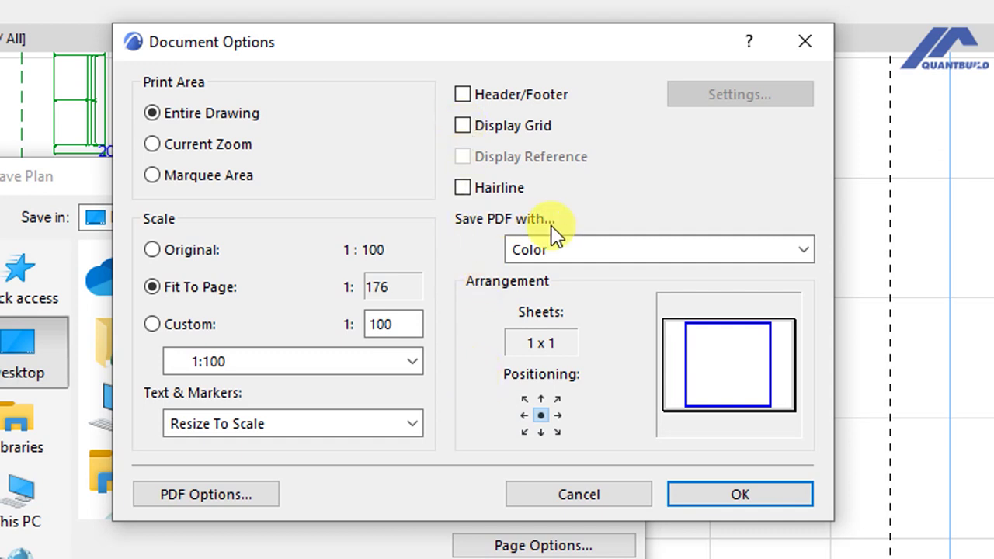
click(575, 250)
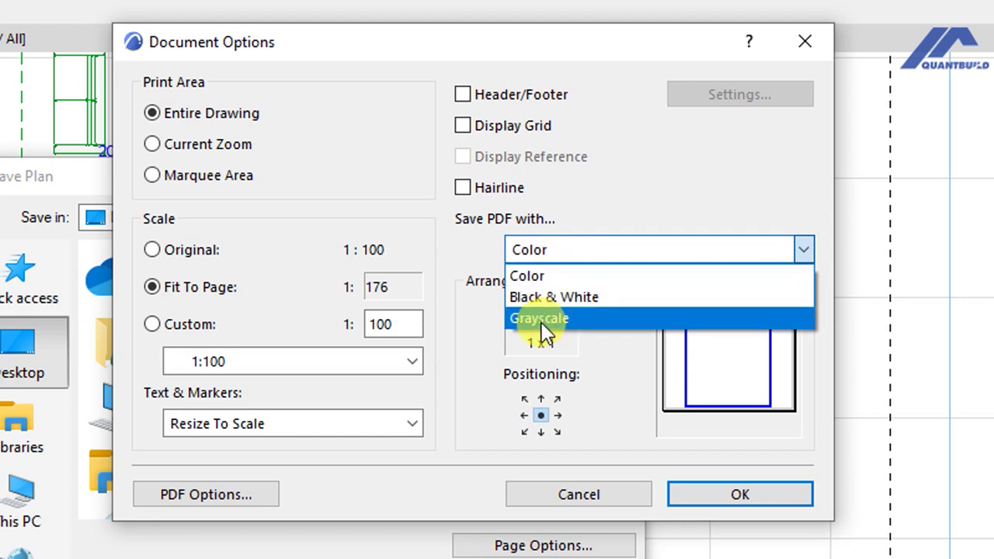
click(484, 259)
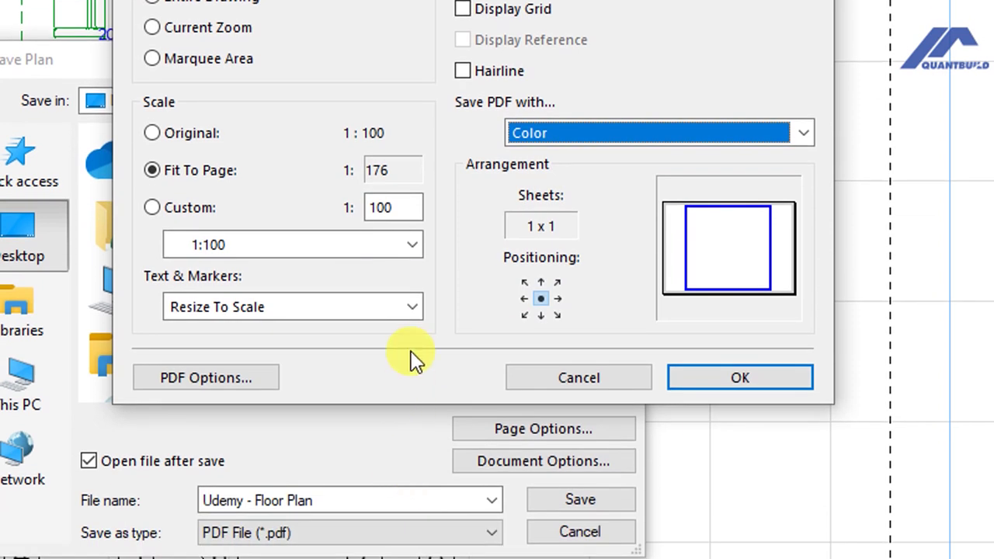
click(712, 382)
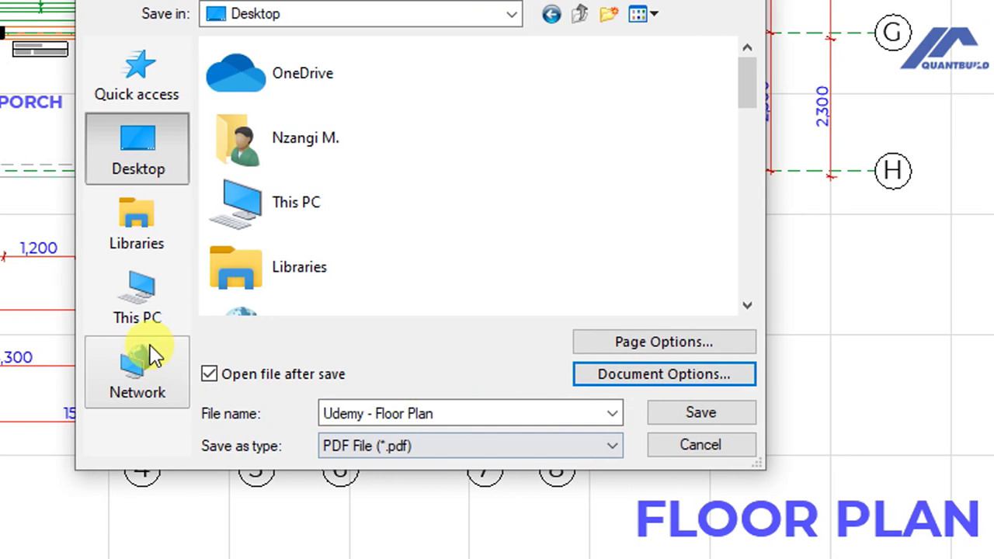
Save the floor plan PDF and inspect its layout, rooms and dimensions up close in Adobe Acrobat Reader.
click(709, 420)
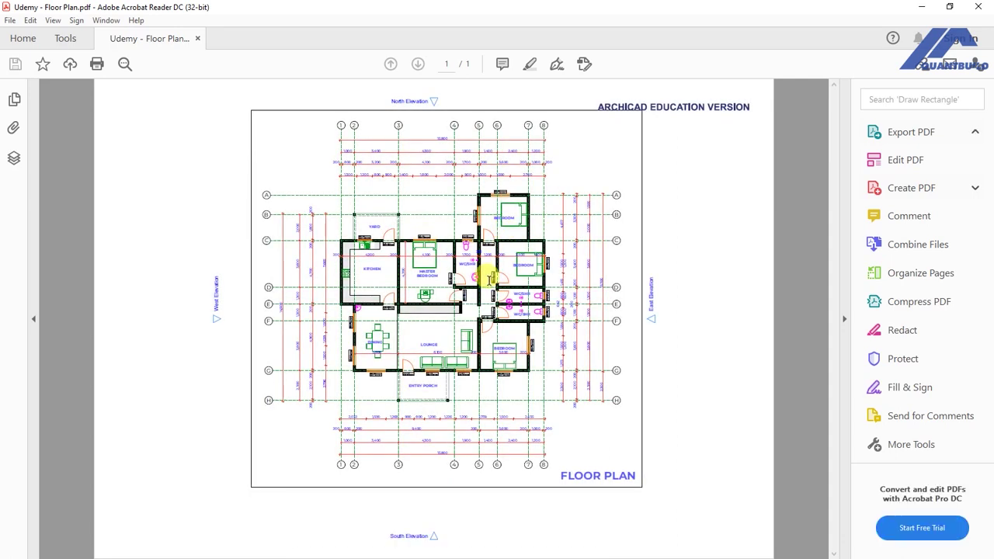
ctrl+scroll(490, 279, up, 3)
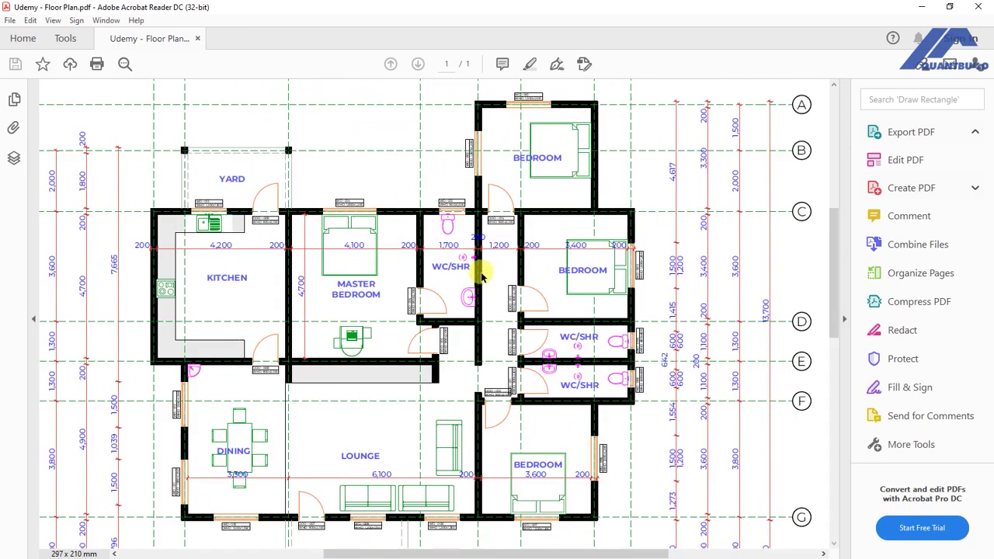
ctrl+scroll(485, 292, down, 3)
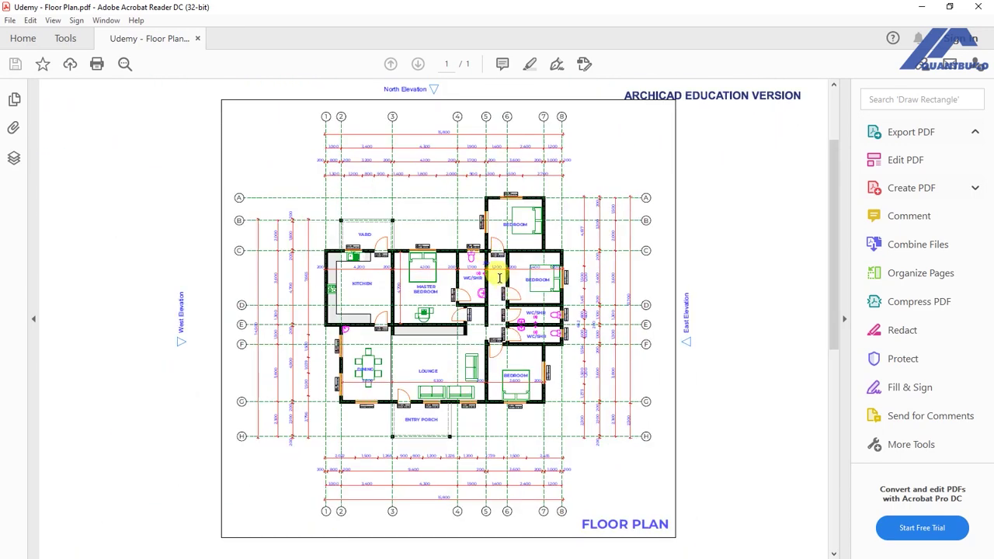
ctrl+scroll(495, 274, up, 2)
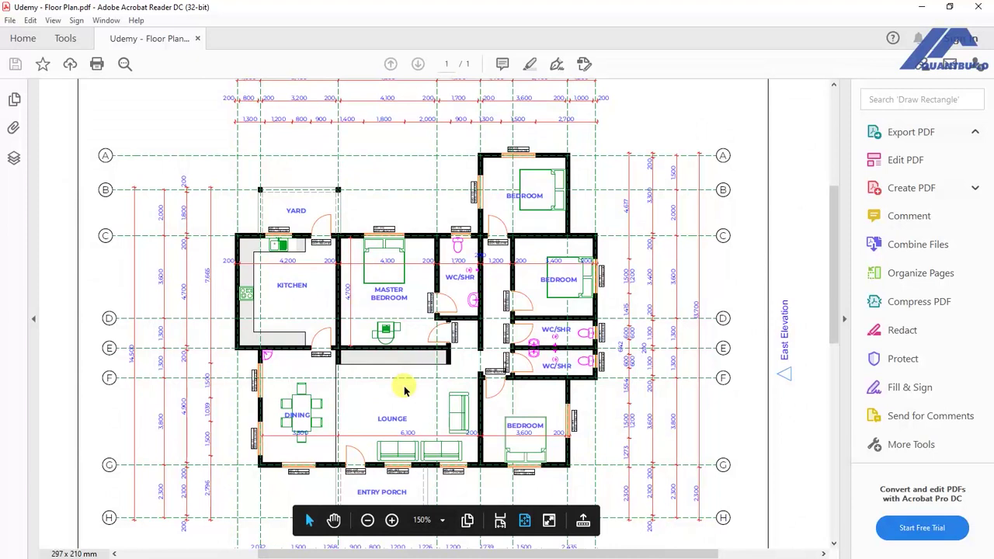